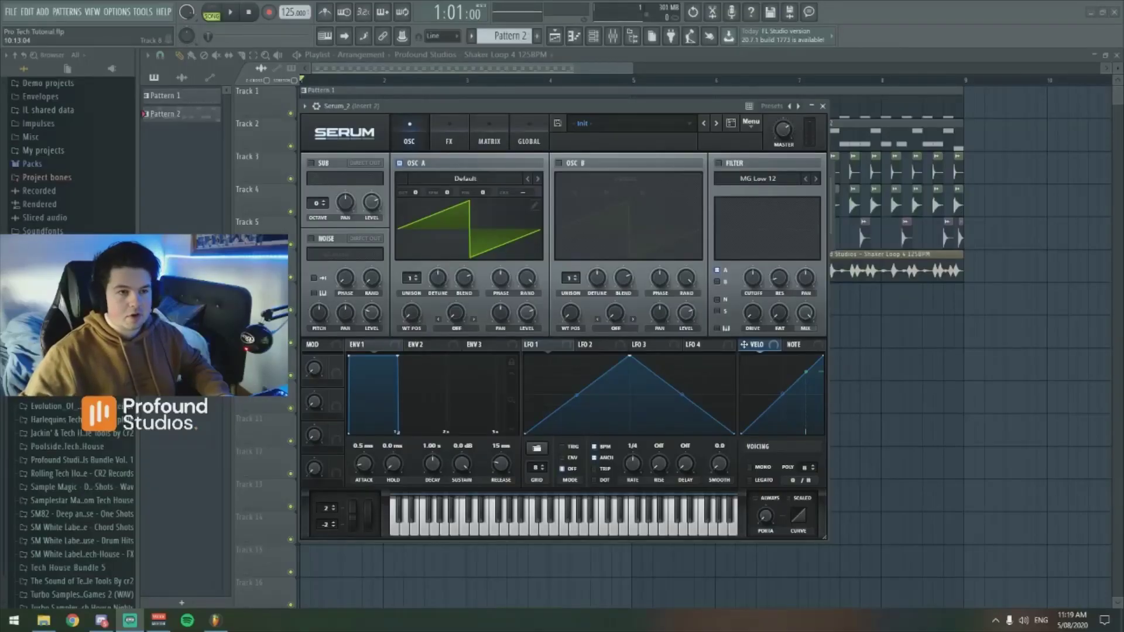
Load the Analog Basic Shapes wavetable in oscillator A, with wavetable position 4 and octave -3
left_click_drag(537, 107, 567, 82)
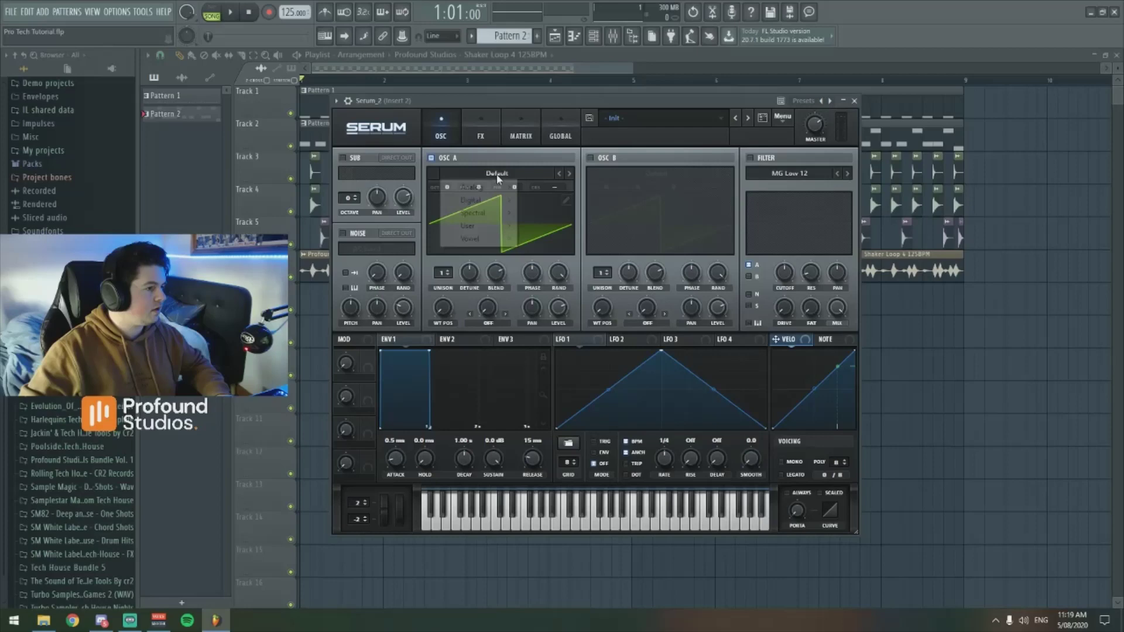
left_click(496, 174)
mouse_move(494, 191)
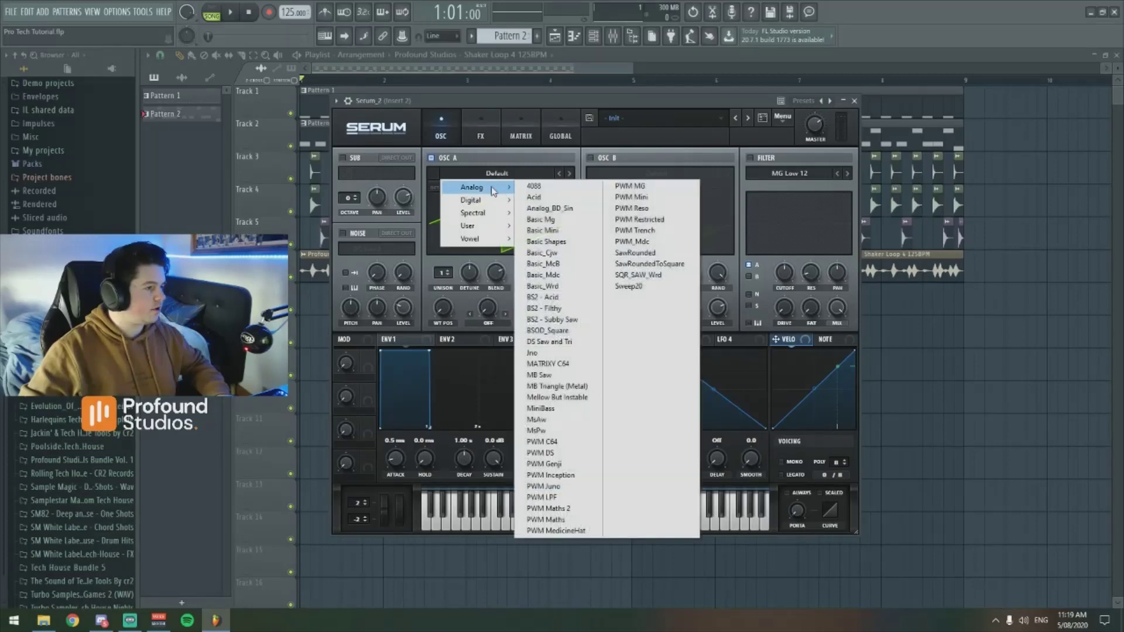
left_click(539, 241)
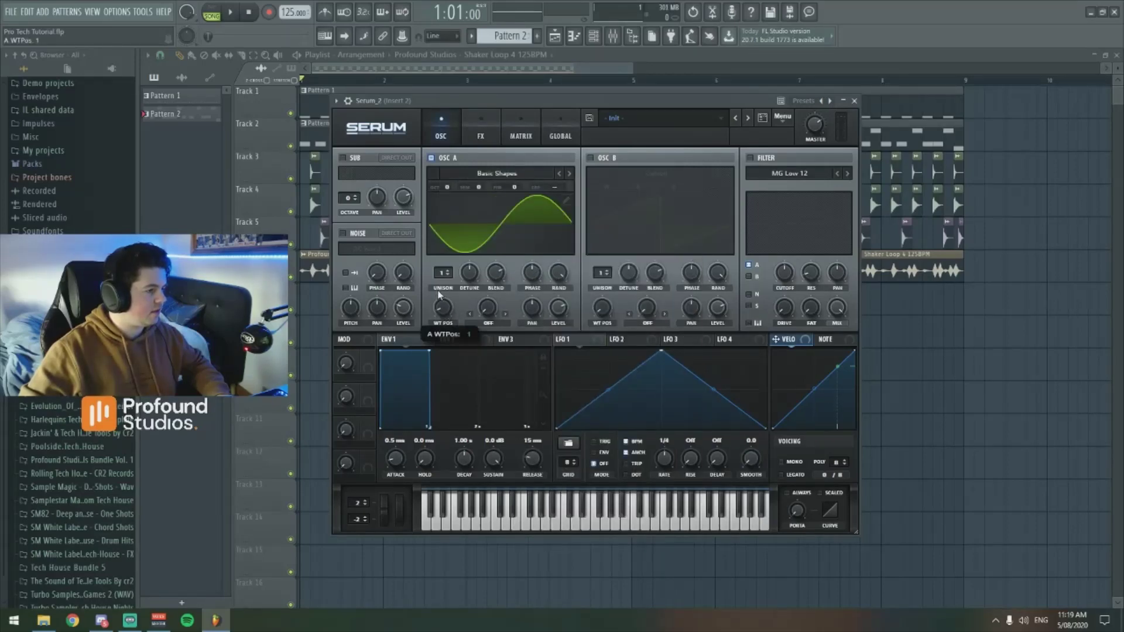
left_click_drag(439, 294, 451, 255)
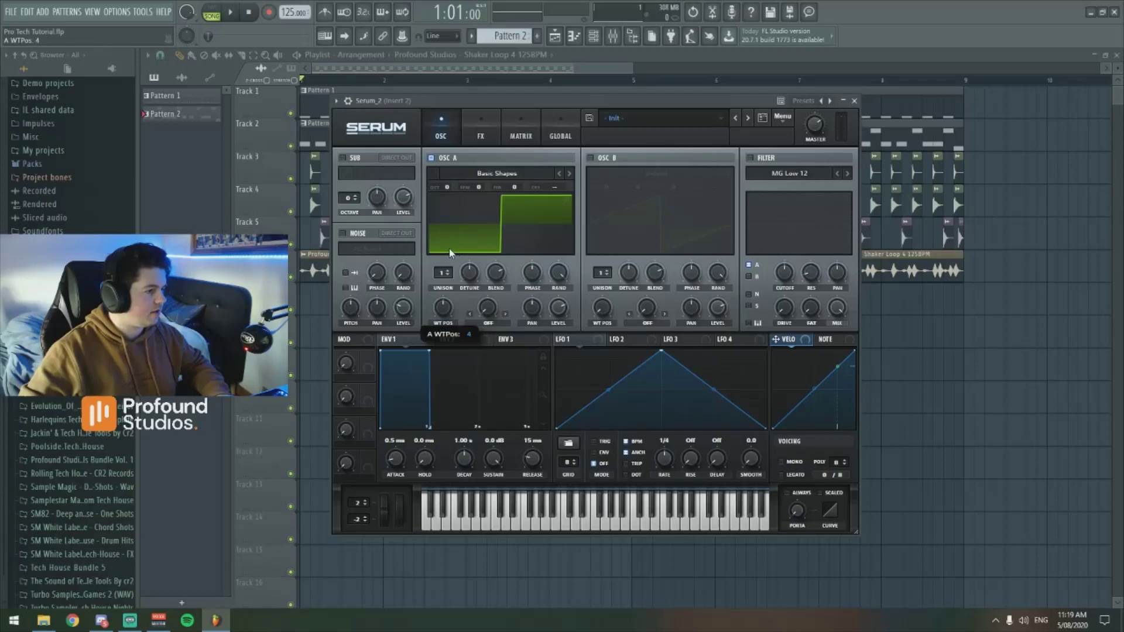
mouse_move(493, 102)
left_mouse_down()
mouse_move(496, 116)
mouse_move(515, 98)
mouse_move(507, 110)
mouse_move(543, 113)
mouse_move(495, 116)
left_mouse_up()
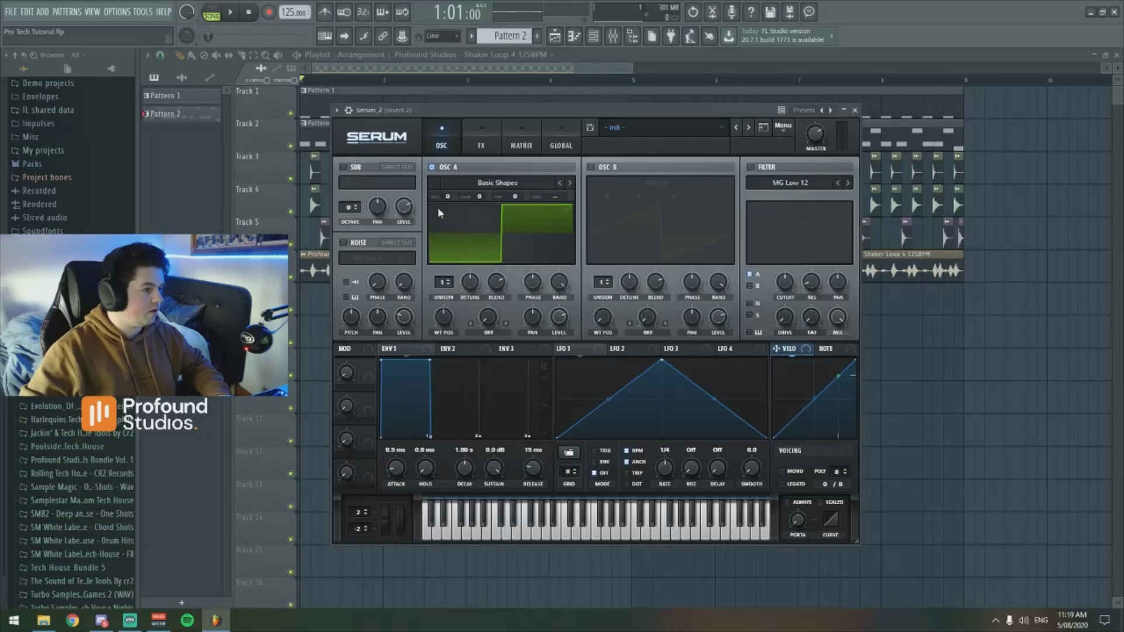
left_click_drag(446, 197, 450, 260)
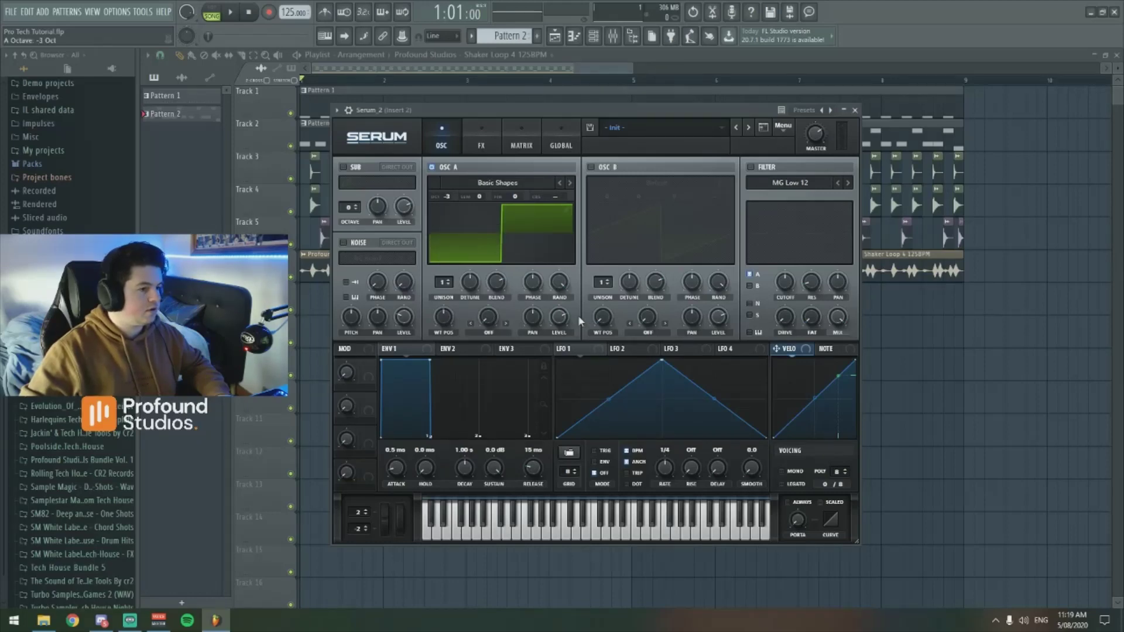
Enable the MG Low 12 filter on oscillator A and assign Env 1 to its cutoff with an amount of about 12
left_click(751, 167)
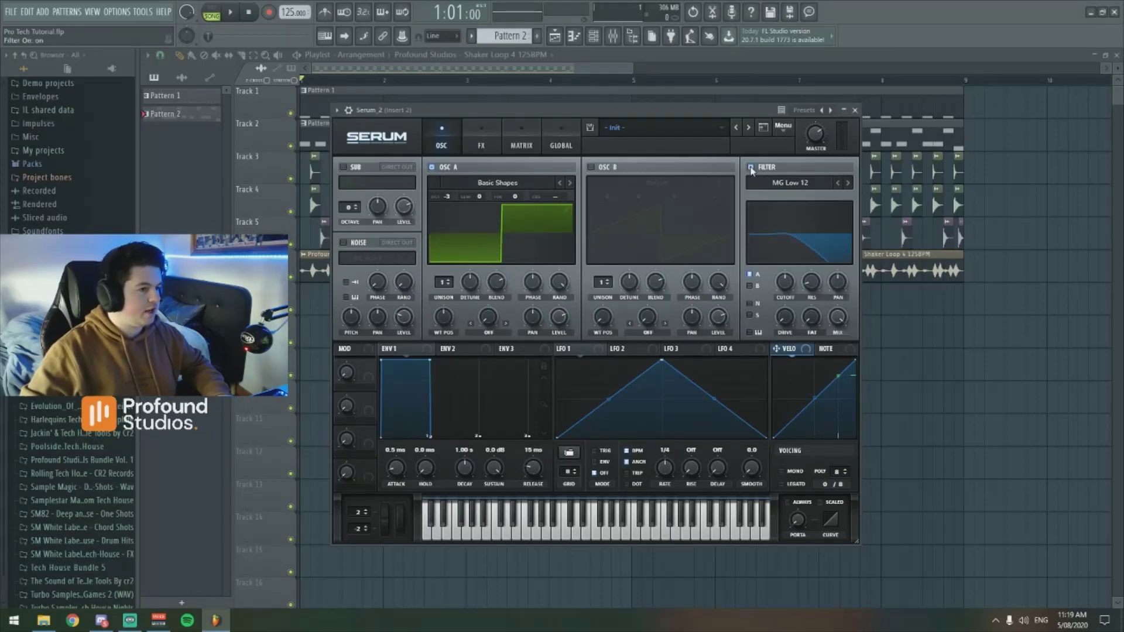
left_click(750, 274)
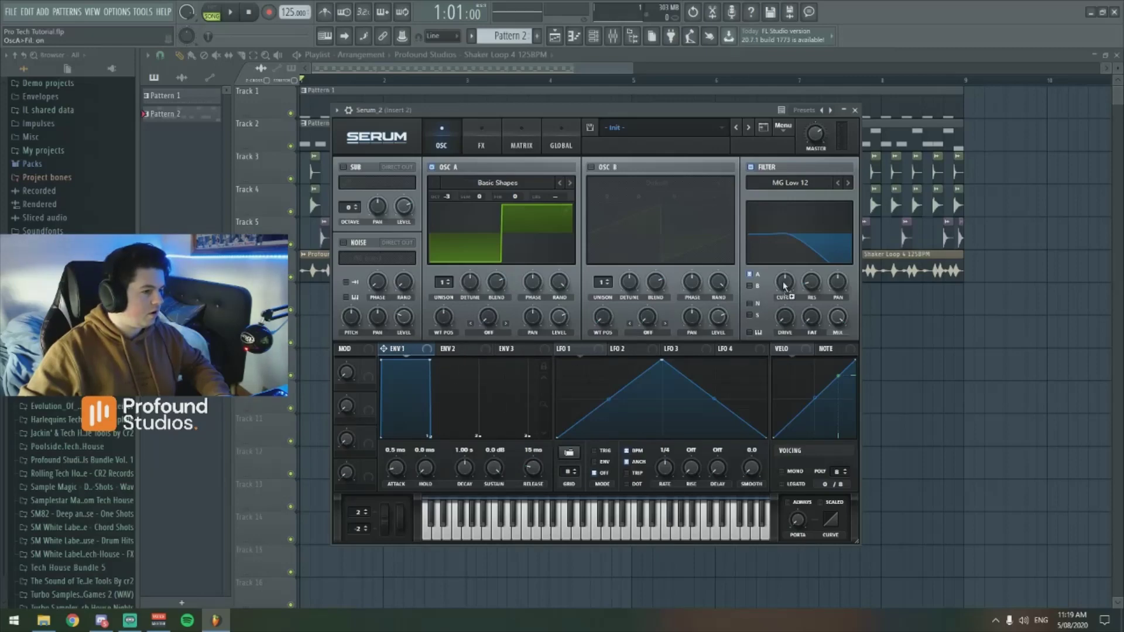
left_click_drag(785, 287, 785, 270)
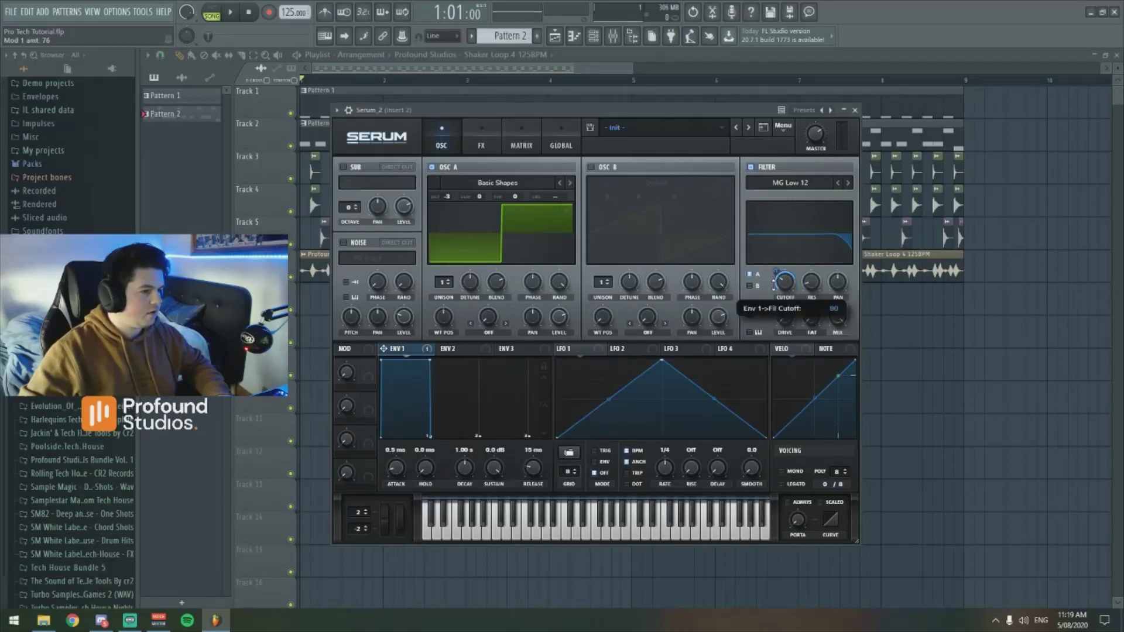
left_click_drag(773, 314, 772, 321)
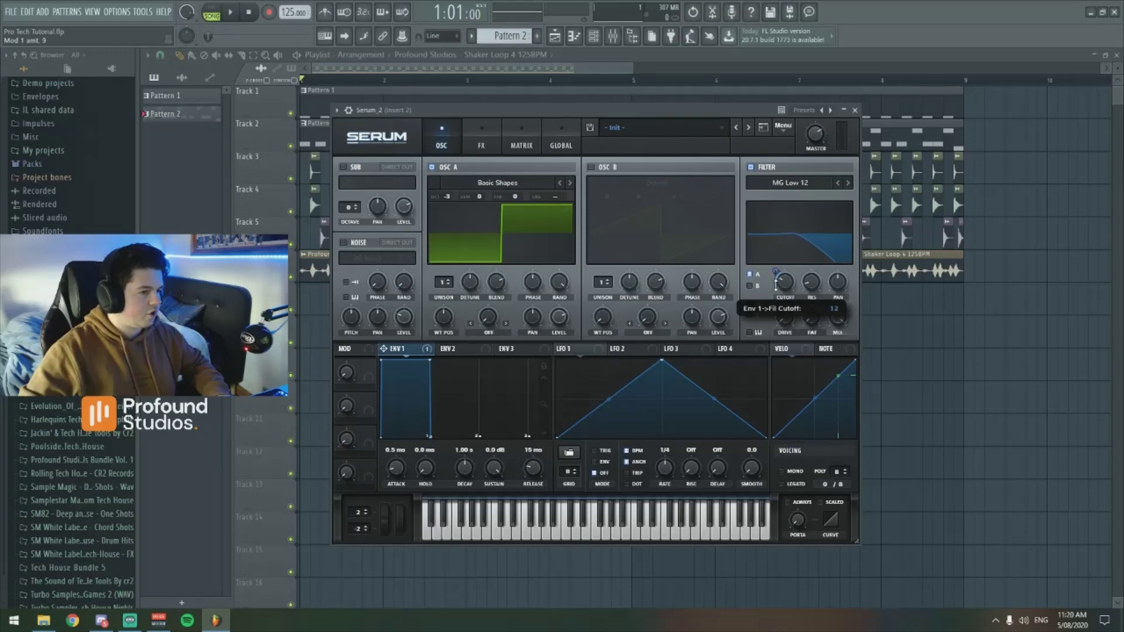
left_click_drag(777, 281, 777, 282)
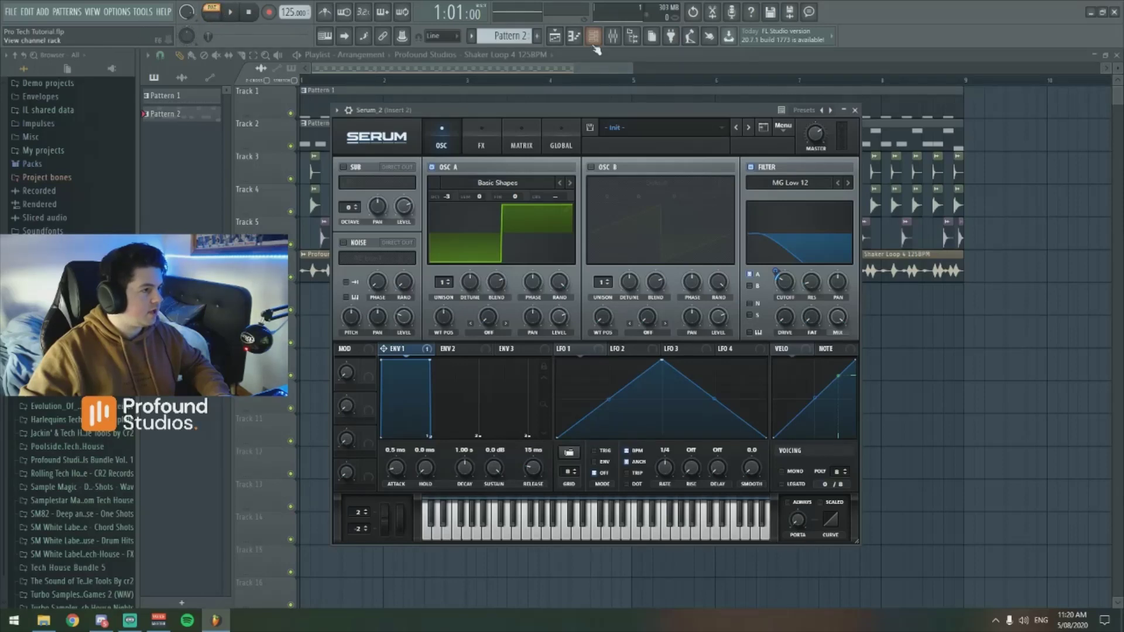
Audition Pattern 2 from Serum_2's piano roll and reopen the Serum_2 synth window
left_click(593, 36)
left_click(700, 218)
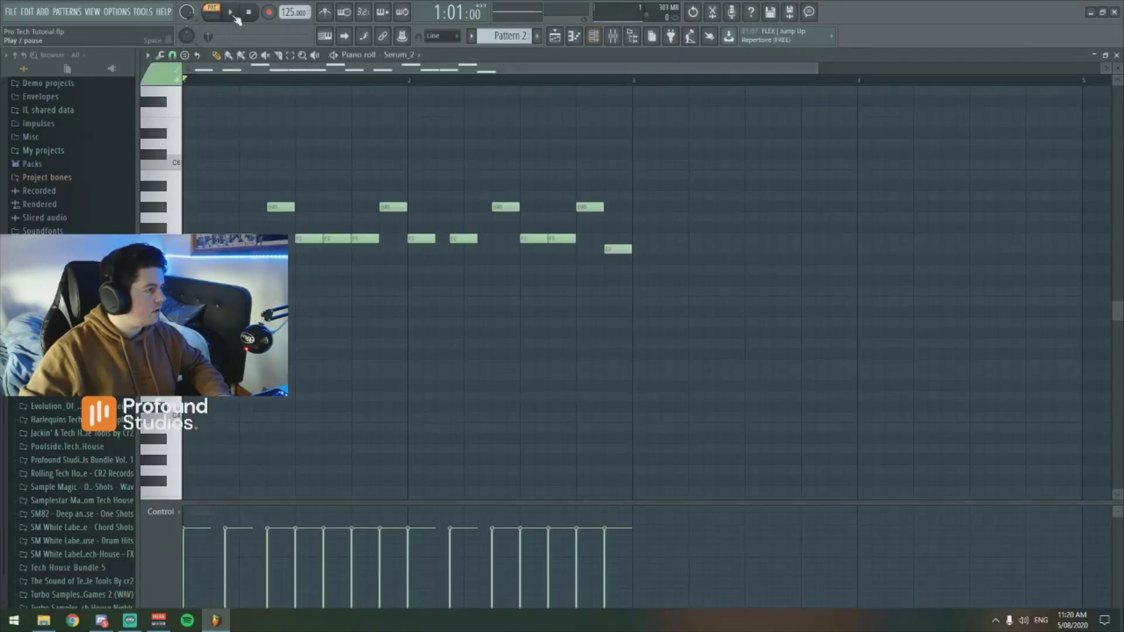
key("space")
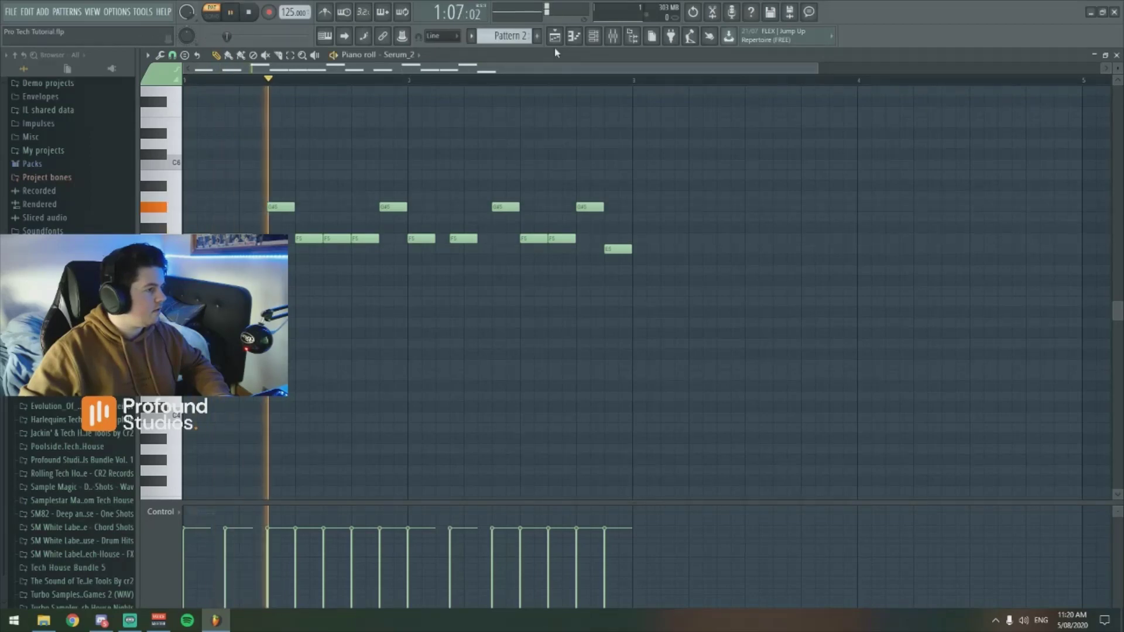
left_click(594, 38)
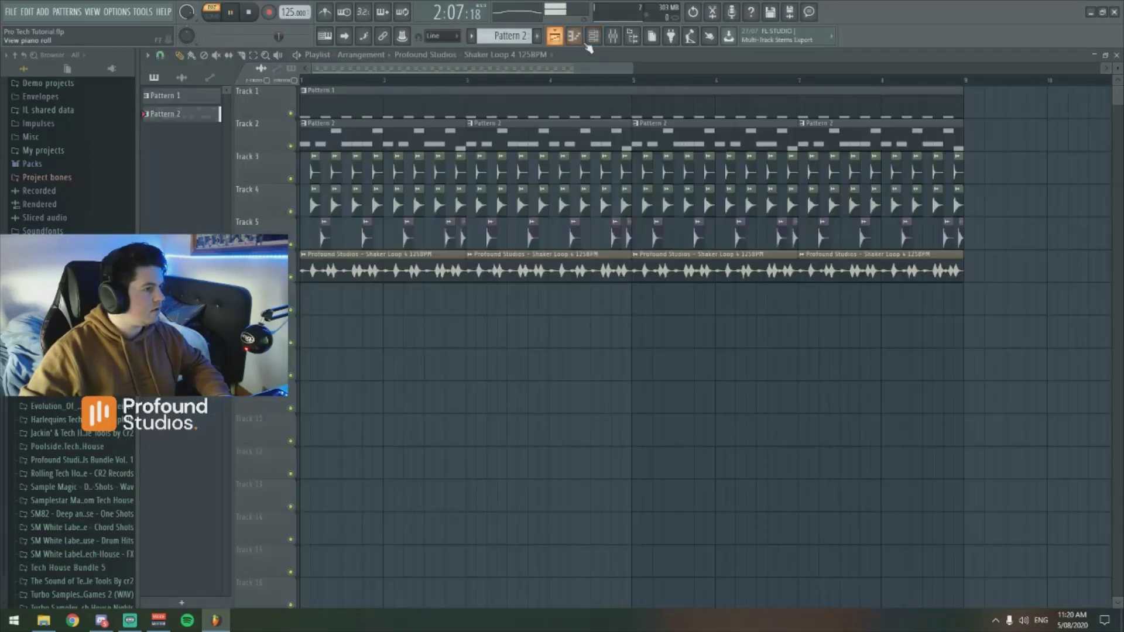
left_click(595, 36)
left_click(631, 220)
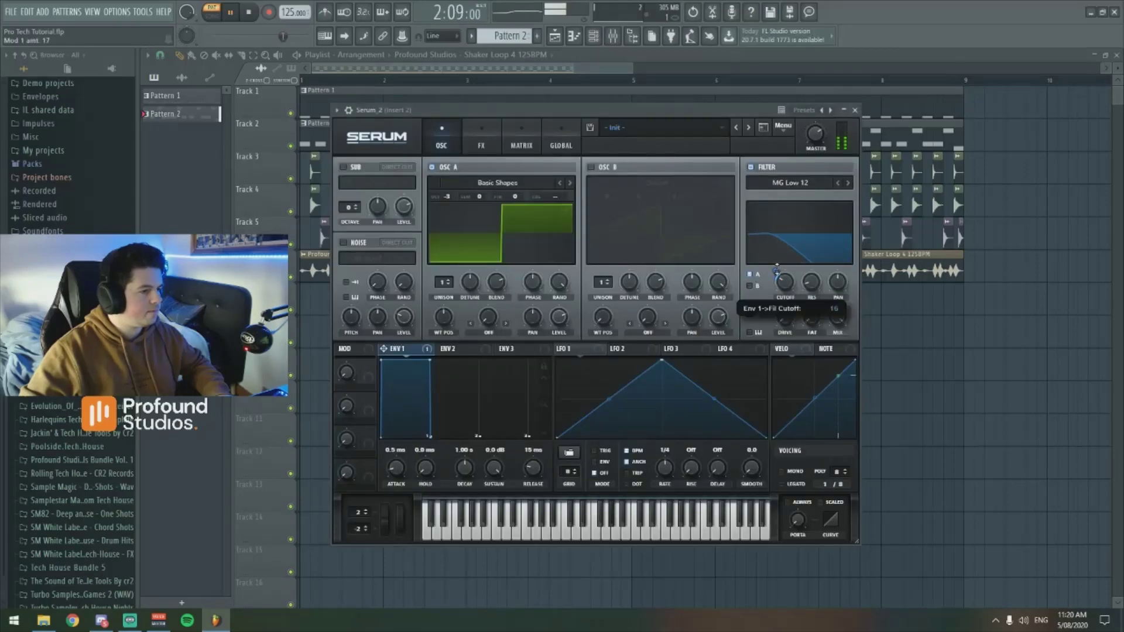
Tune the filter by ear during playback, setting the cutoff to 73 Hz and the Env 1 modulation amount to 15
left_click_drag(788, 281, 776, 270)
key("space")
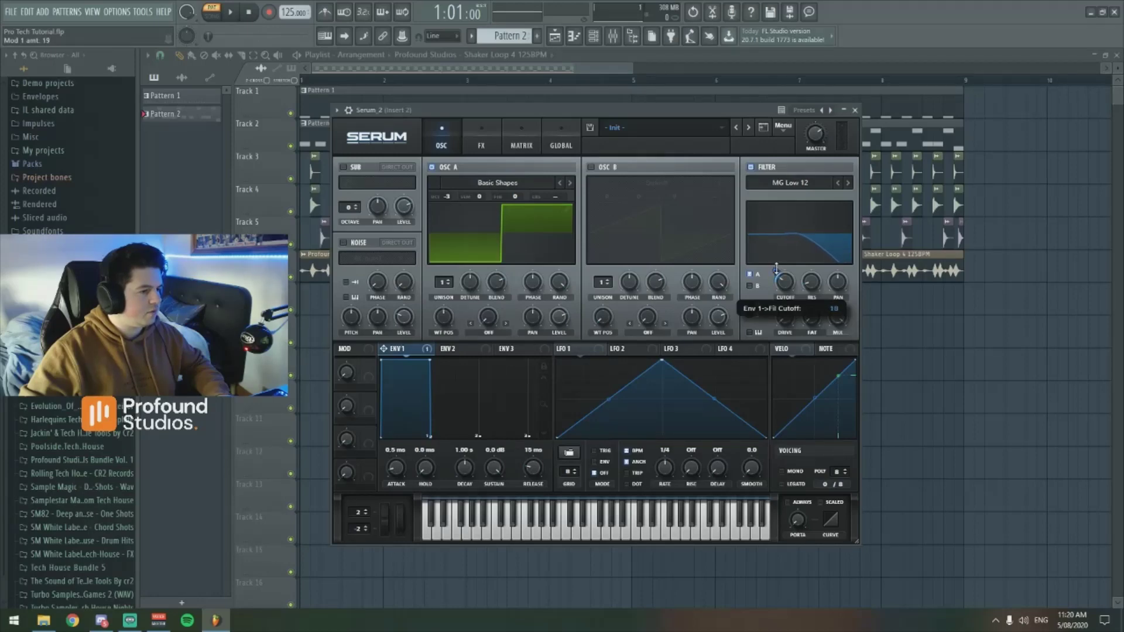
key("space")
mouse_move(781, 259)
left_mouse_down()
mouse_move(789, 281)
mouse_move(777, 270)
left_mouse_up()
key("space")
key("space")
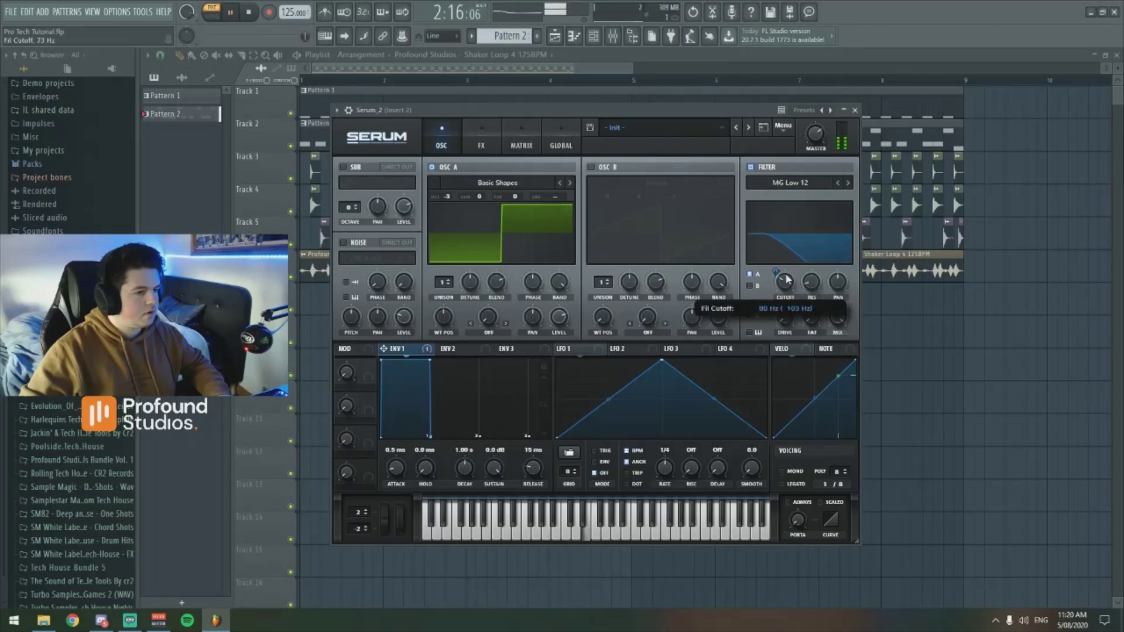
left_click_drag(786, 279, 778, 265)
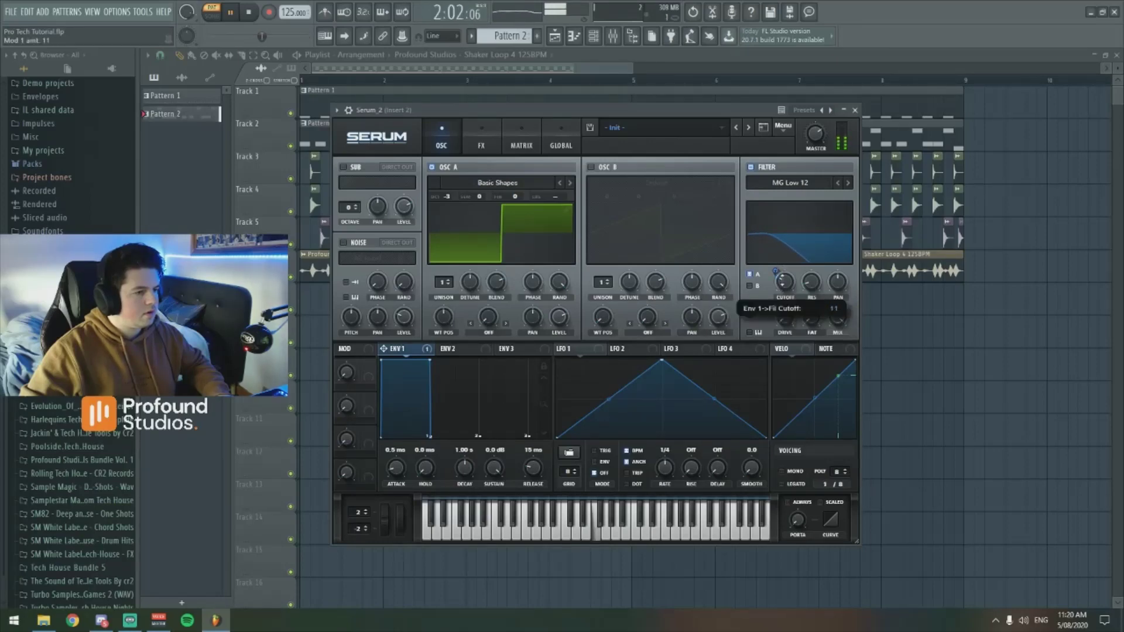
scroll(787, 284, "up", 3)
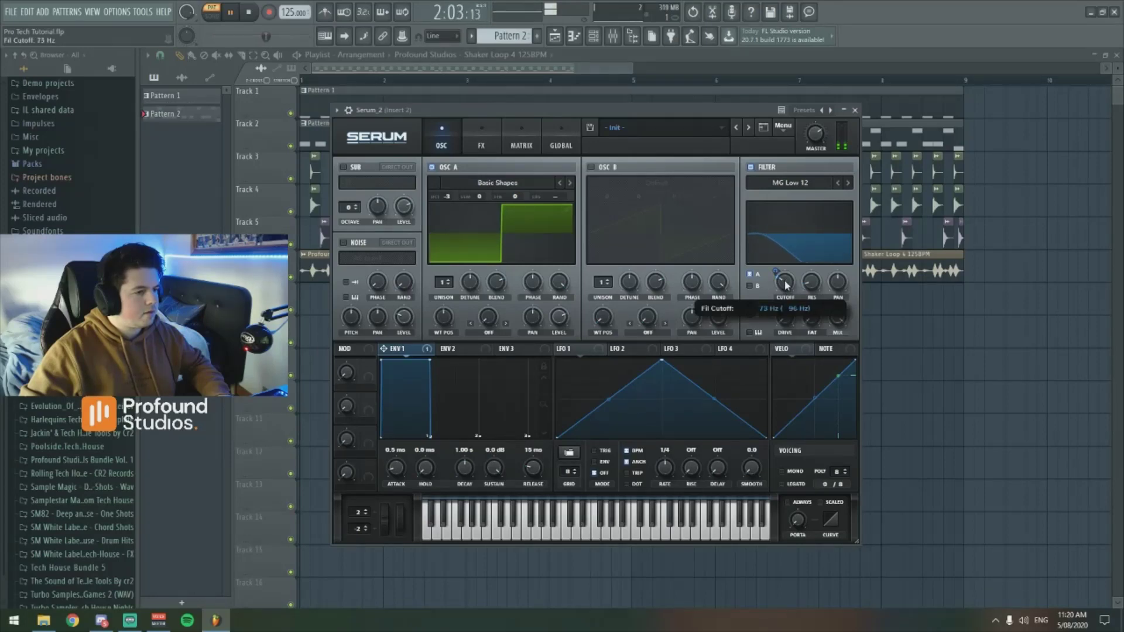
key("space")
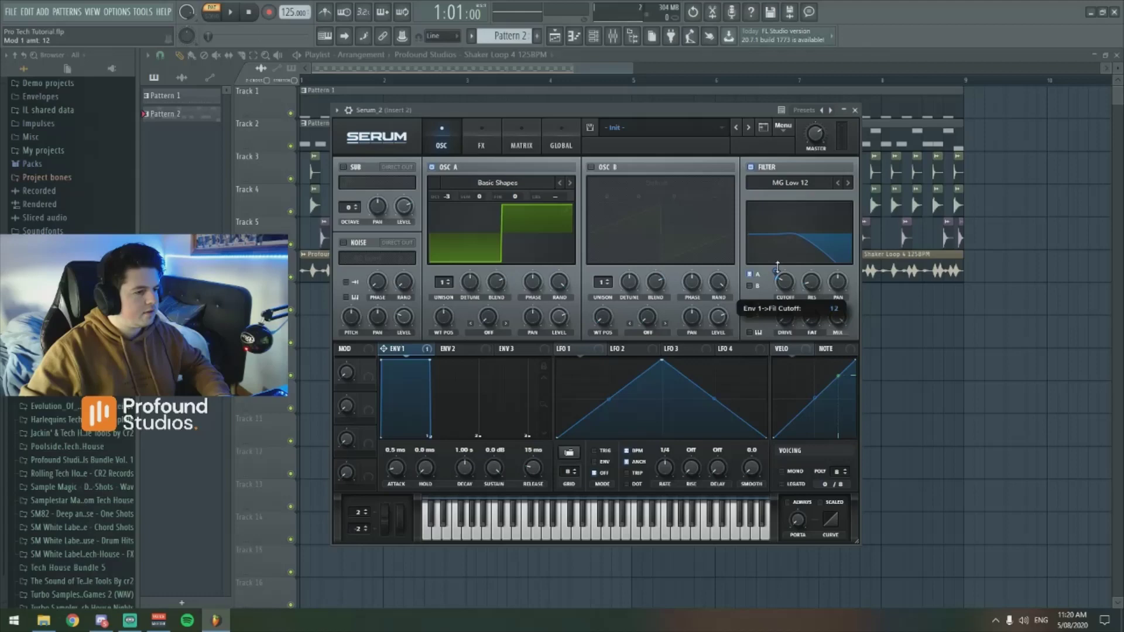
left_click_drag(778, 265, 779, 271)
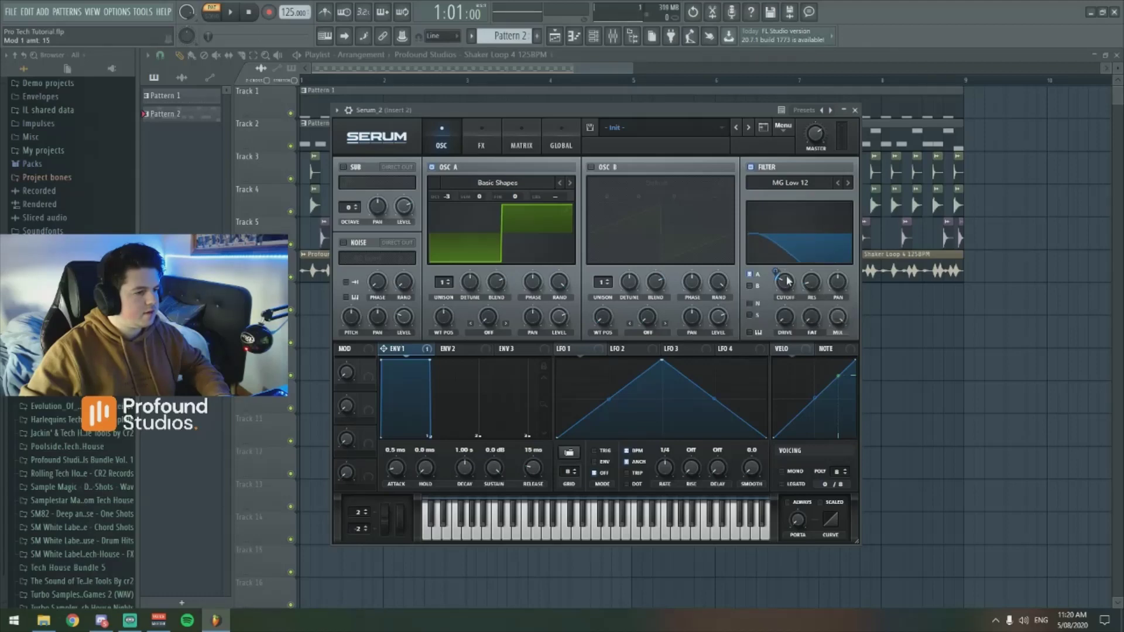
key("space")
key("space")
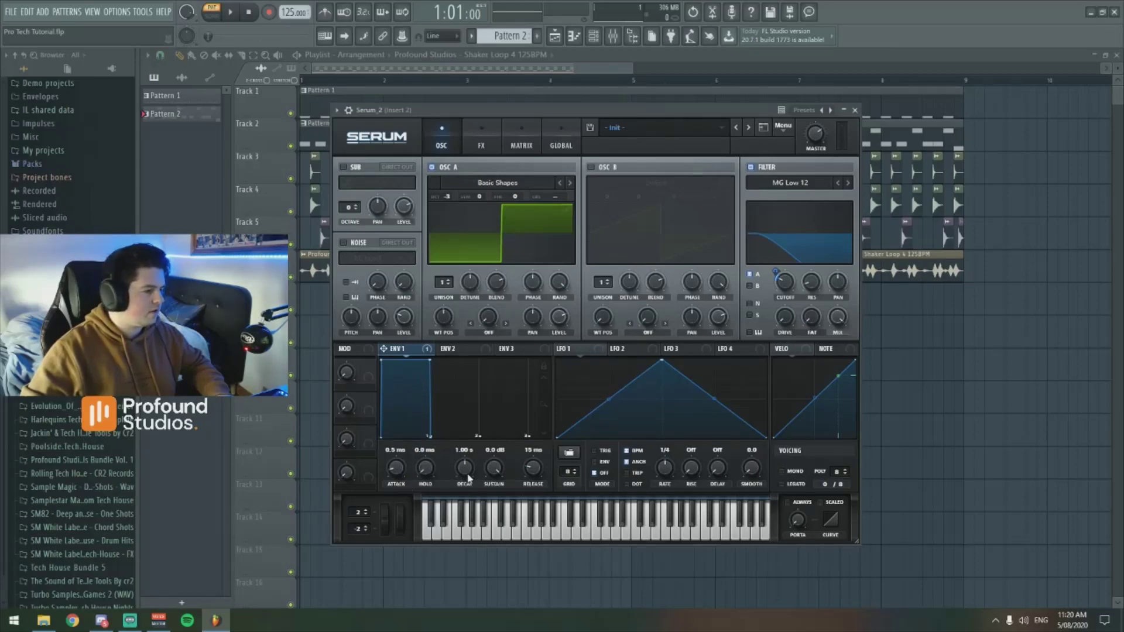
Shape Env 1 by ear during playback, setting the decay to 728 ms and the sustain to about -8.8 dB
mouse_move(401, 473)
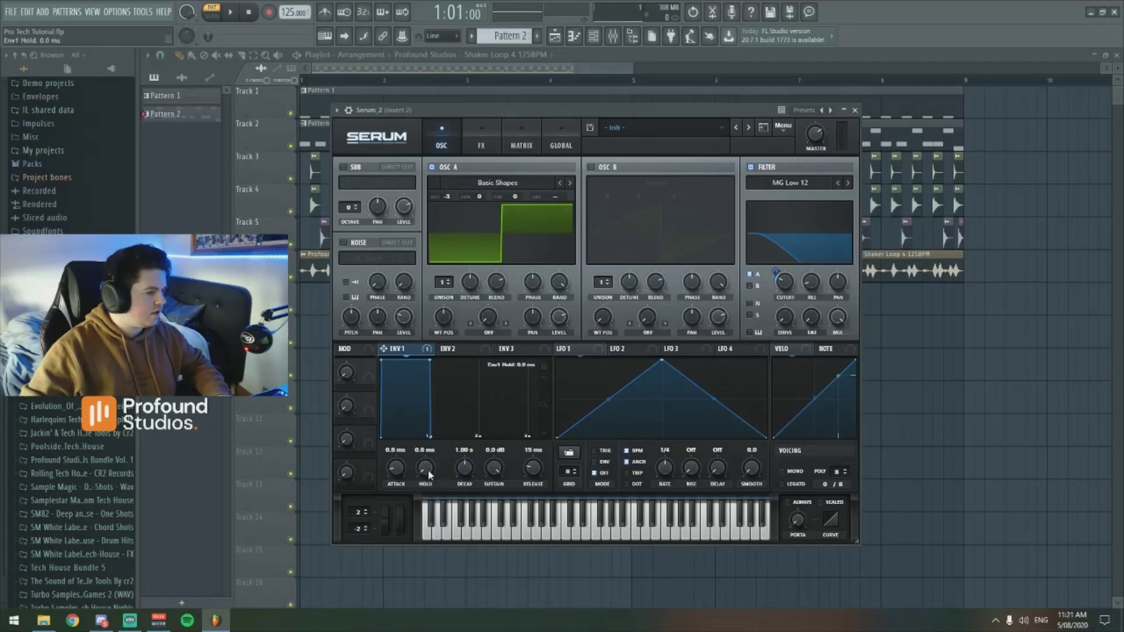
left_click_drag(464, 472, 464, 475)
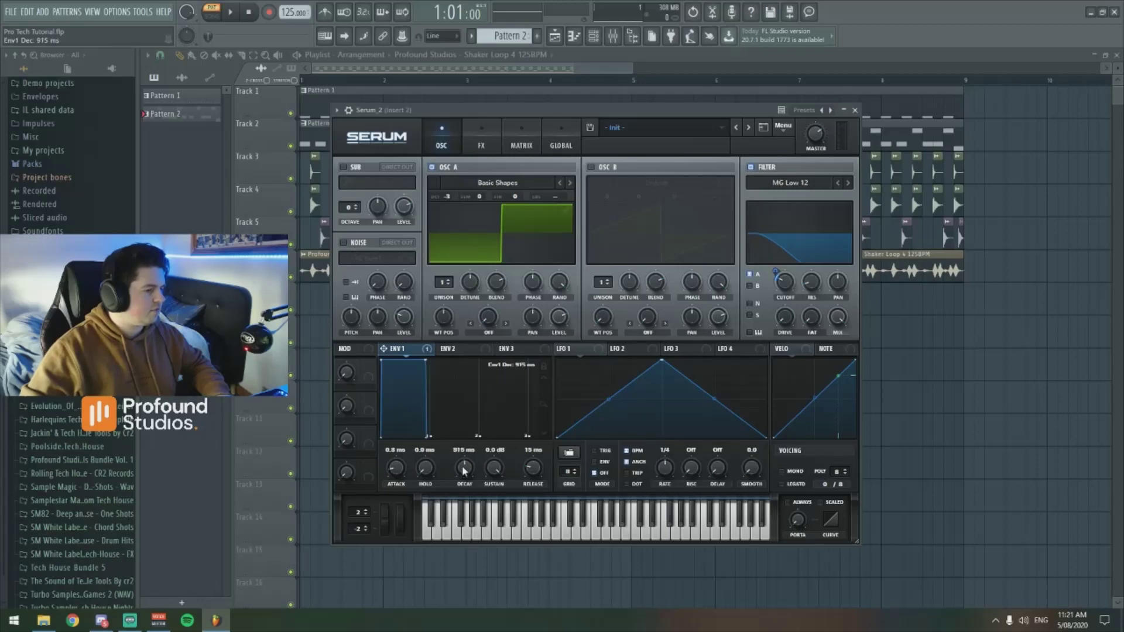
left_click_drag(465, 469, 489, 498)
key("space")
mouse_move(493, 470)
left_mouse_down()
mouse_move(493, 489)
mouse_move(491, 466)
left_mouse_up()
key("space")
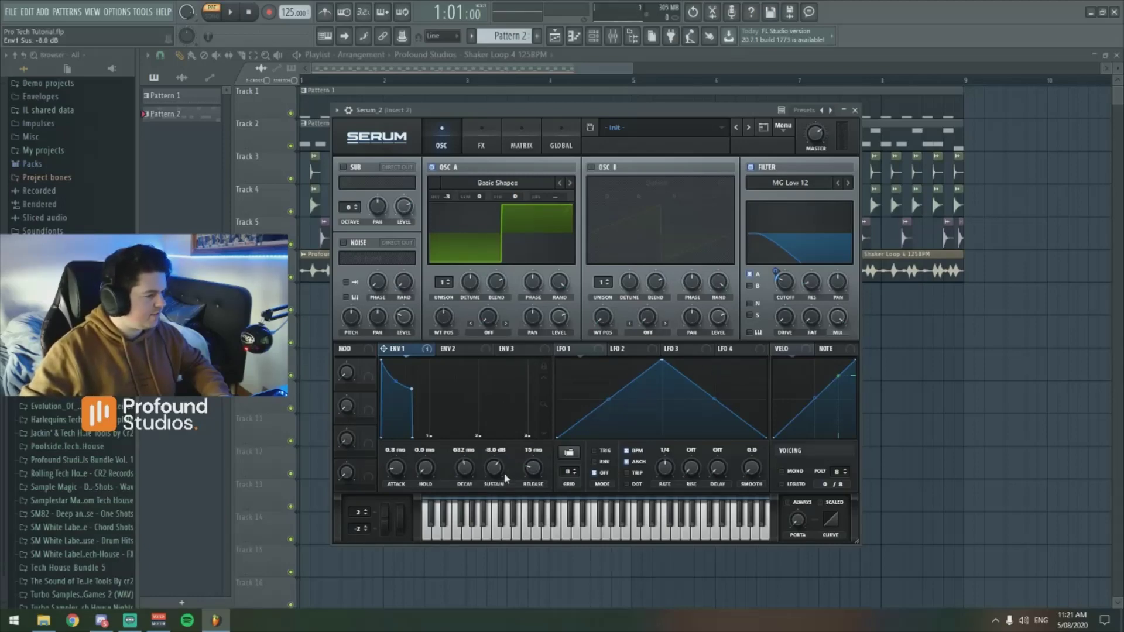
key("space")
left_click_drag(495, 471, 468, 469)
scroll(468, 473, "down", 3)
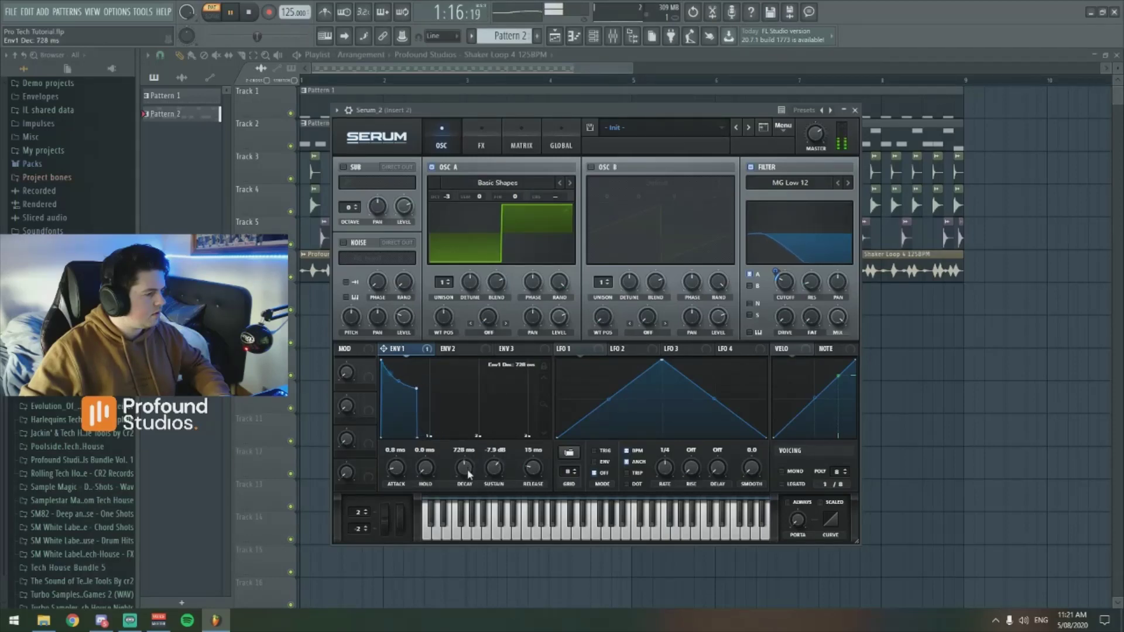
scroll(490, 479, "down", 1)
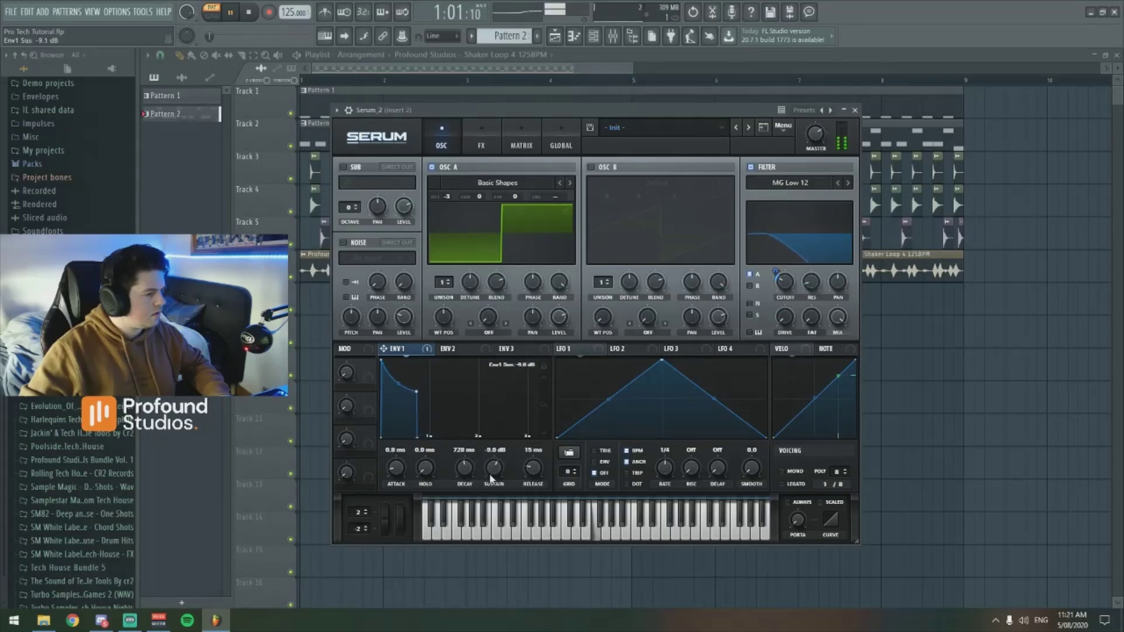
key("space")
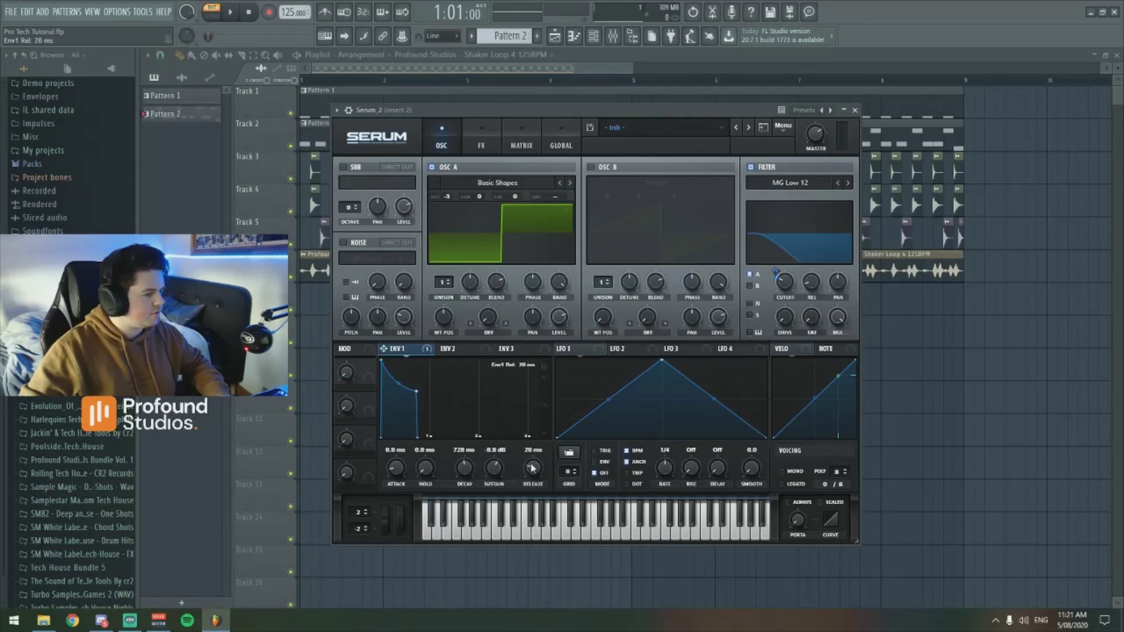
Audition longer release times on Env 1, up to 324 ms, and set the release to 16 ms
key("space")
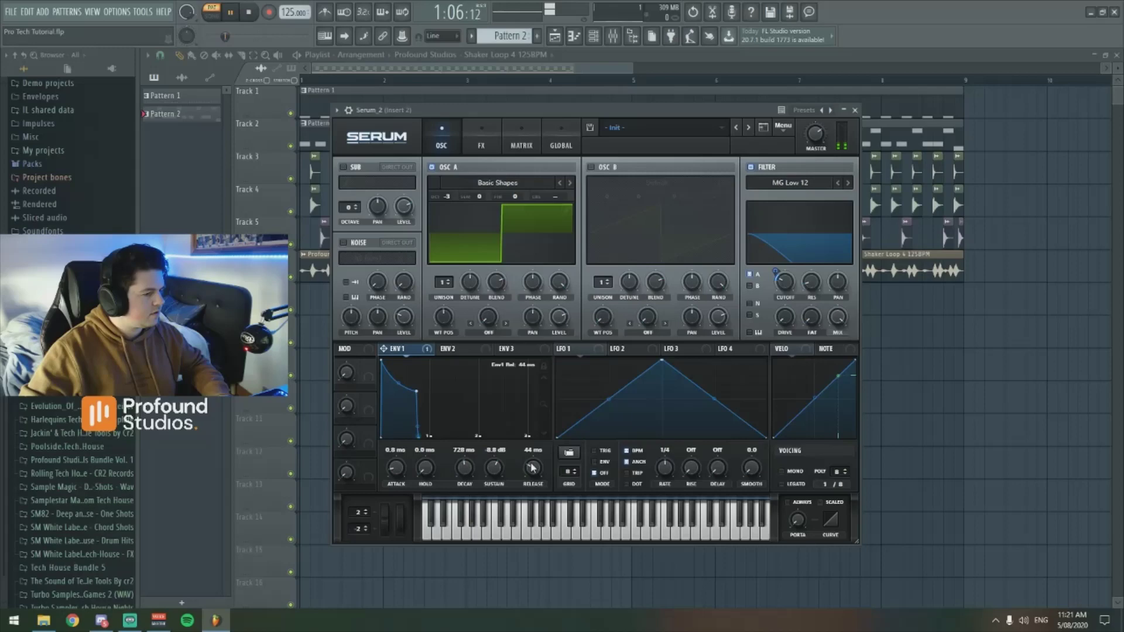
scroll(532, 466, "down", 2)
key("space")
left_click_drag(531, 467, 539, 458)
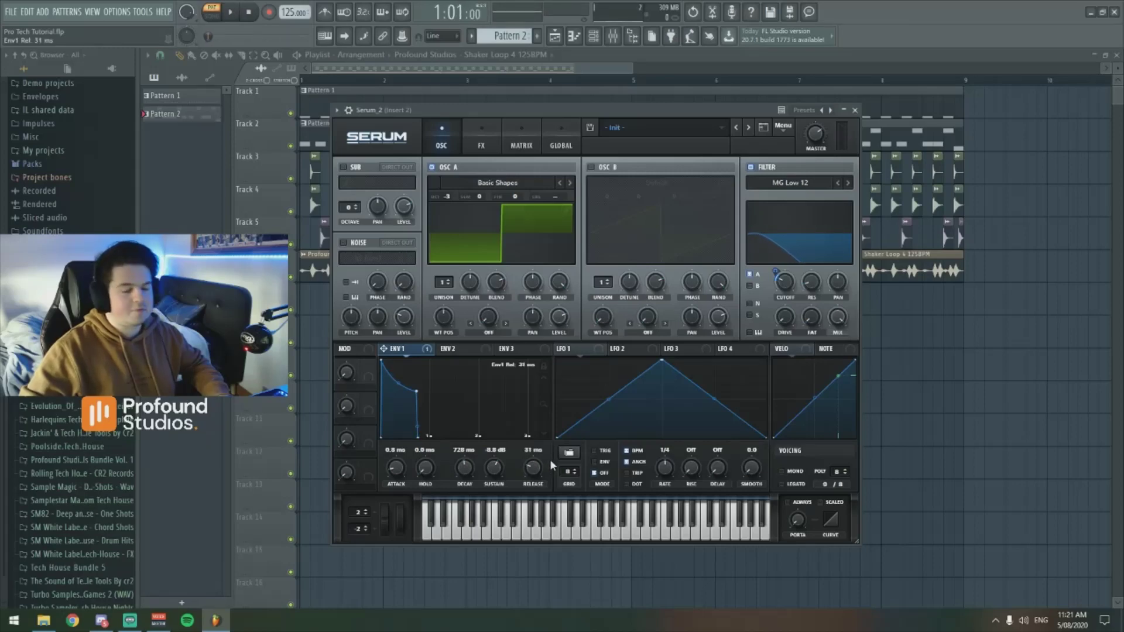
key("space")
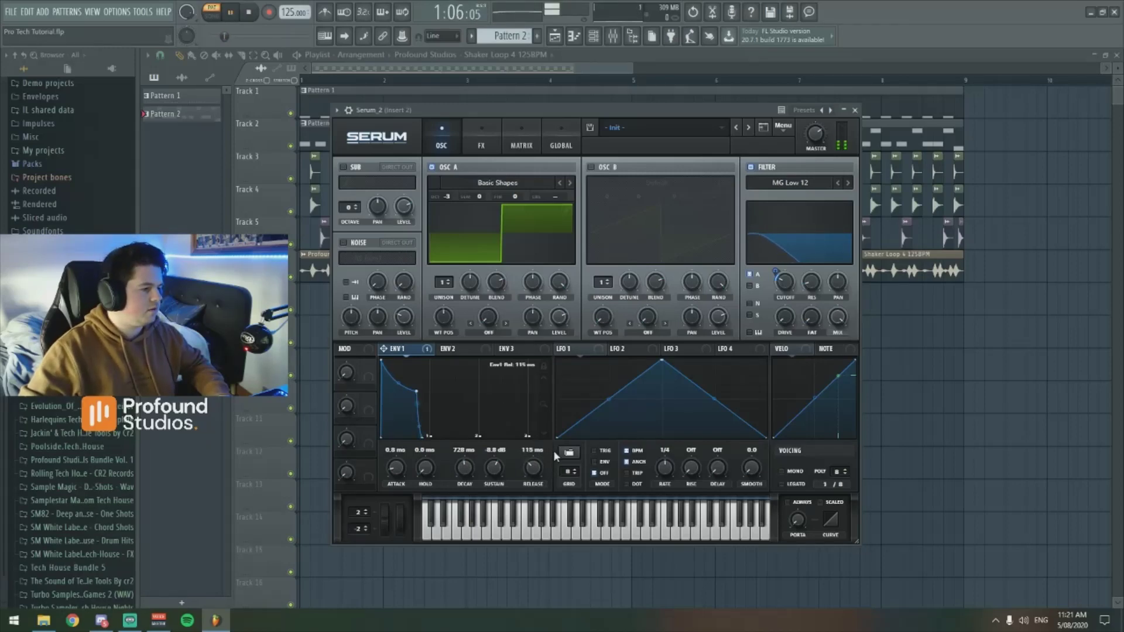
scroll(537, 468, "up", 2)
scroll(535, 467, "up", 1)
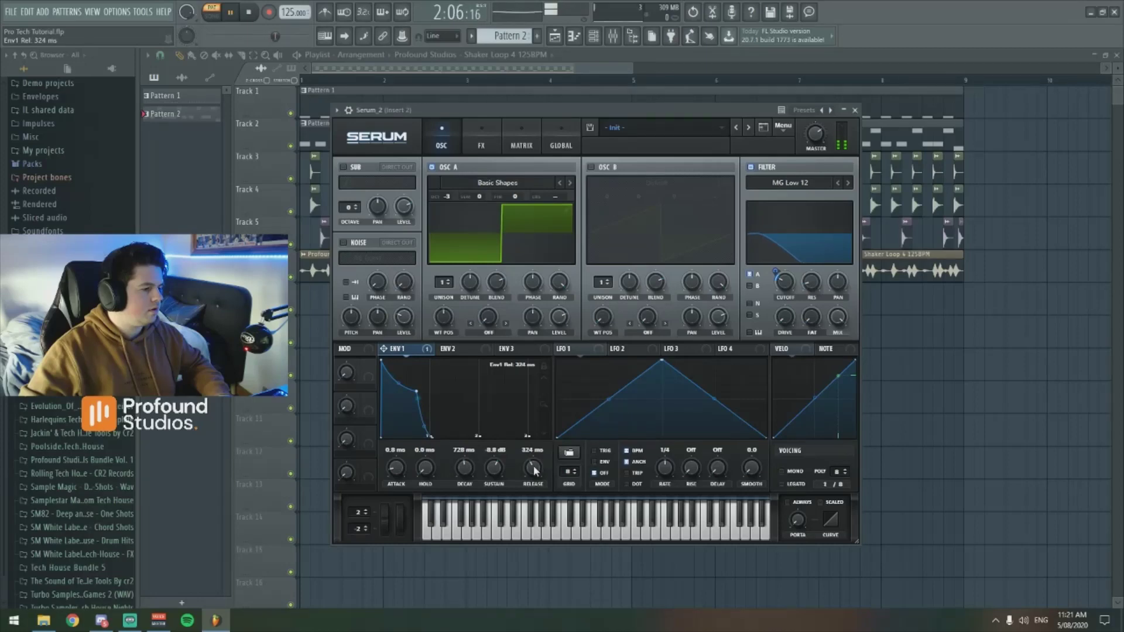
key("space")
left_click_drag(534, 471, 531, 486)
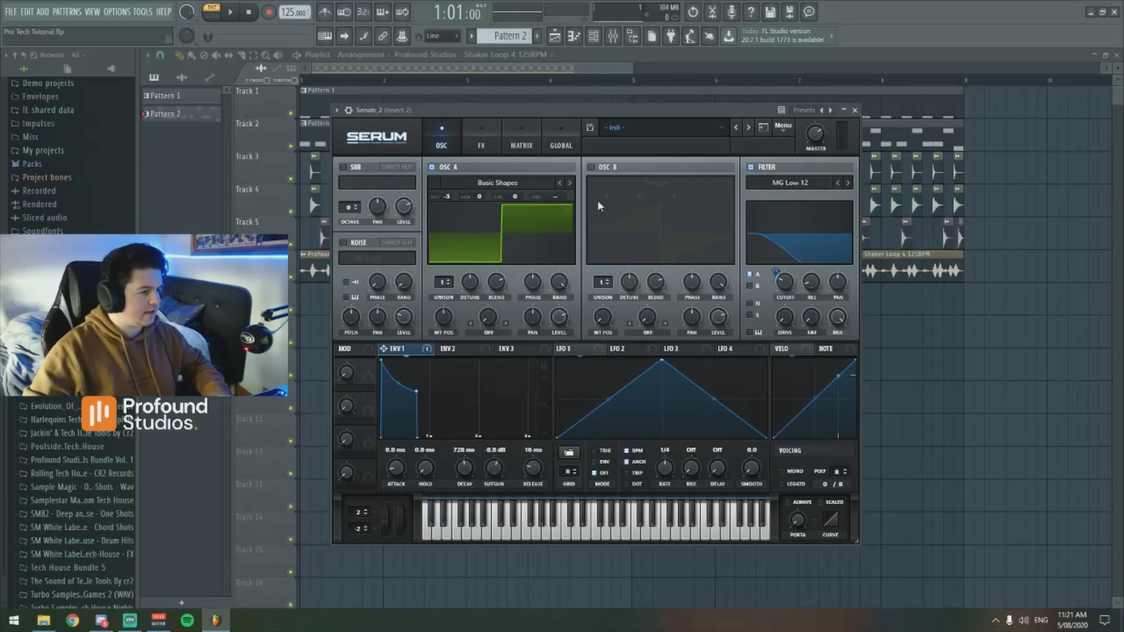
Enable Tube distortion in the effects rack and set its low-pass filter to Post at about 475 Hz
left_click(499, 139)
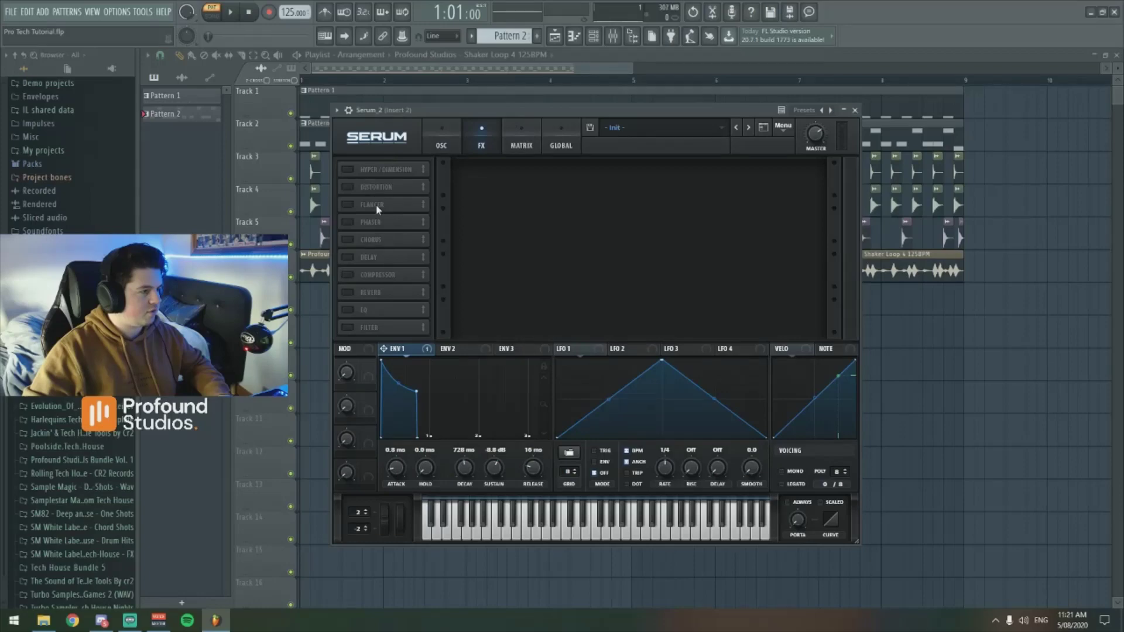
left_click(349, 189)
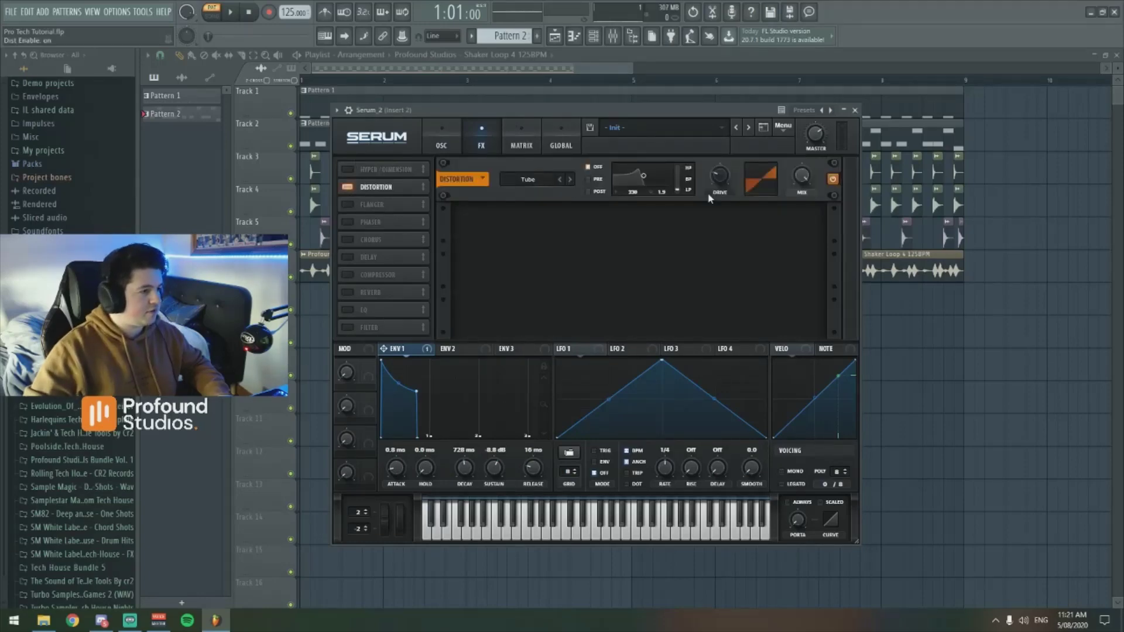
left_click(597, 192)
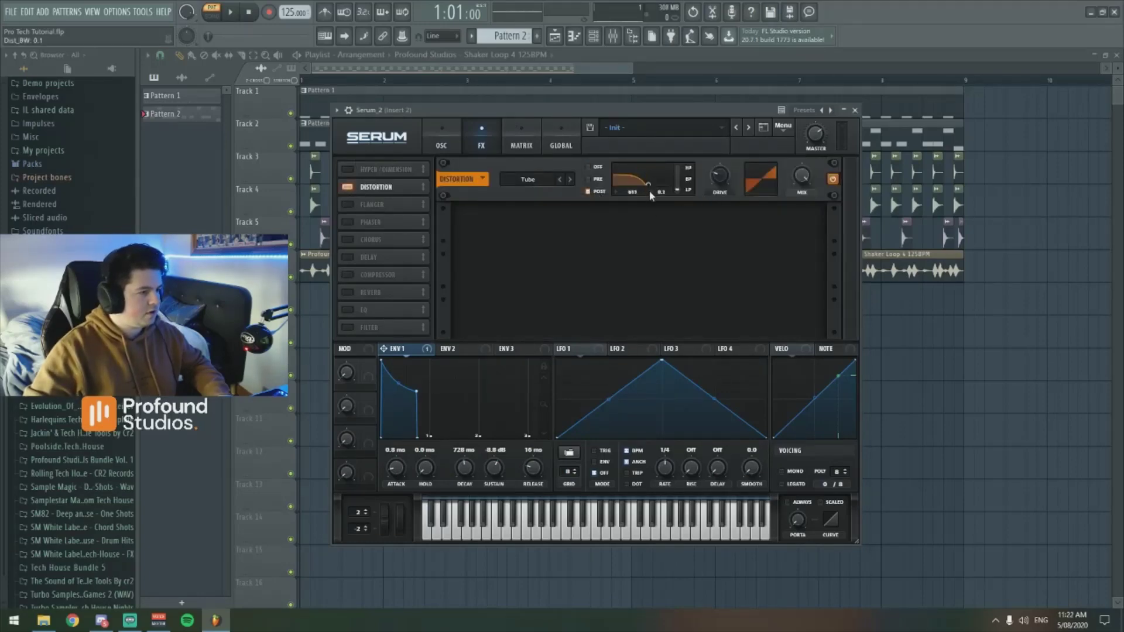
left_click_drag(648, 191, 639, 194)
Add the EQ and Hyper/Dimension effects and place Hyper/Dimension directly after Distortion in the chain
left_click(364, 311)
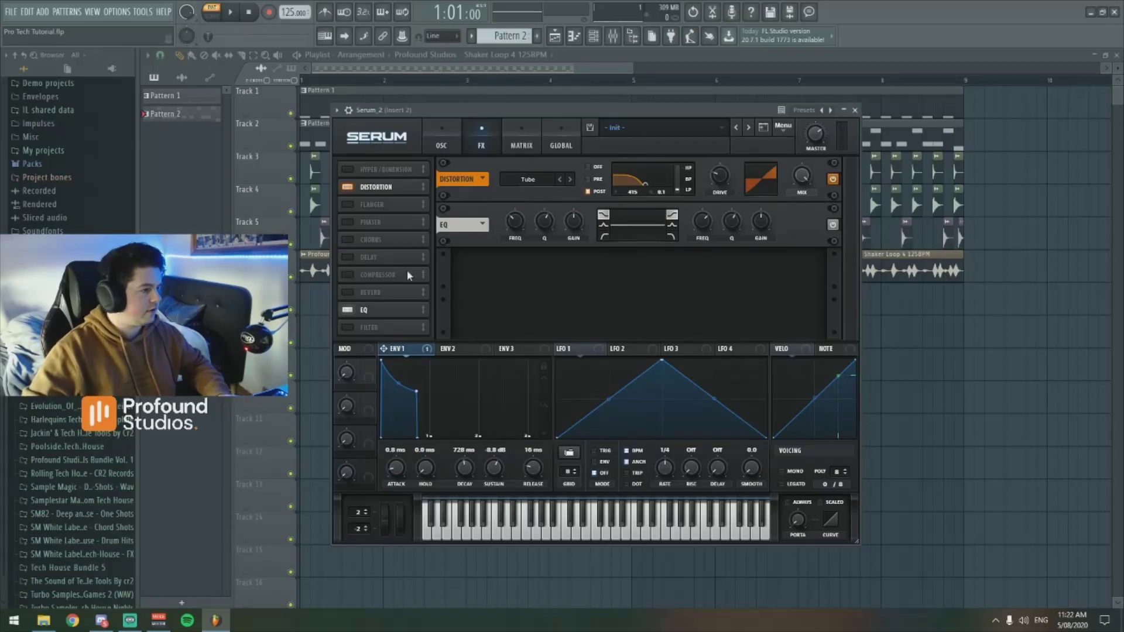
left_click(347, 170)
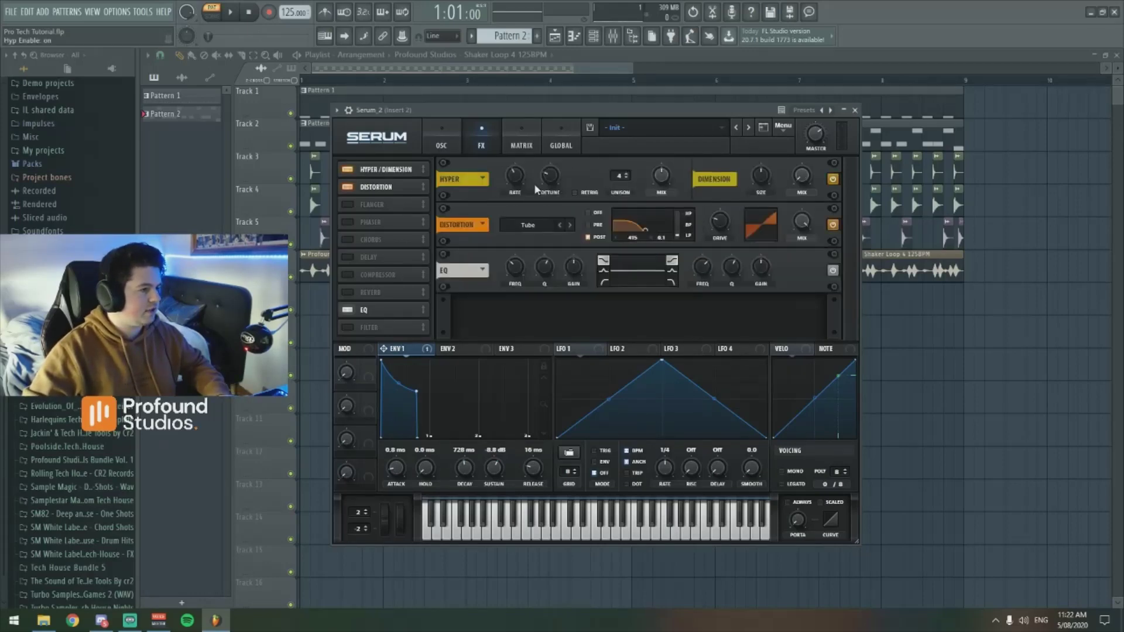
left_click_drag(391, 168, 403, 172)
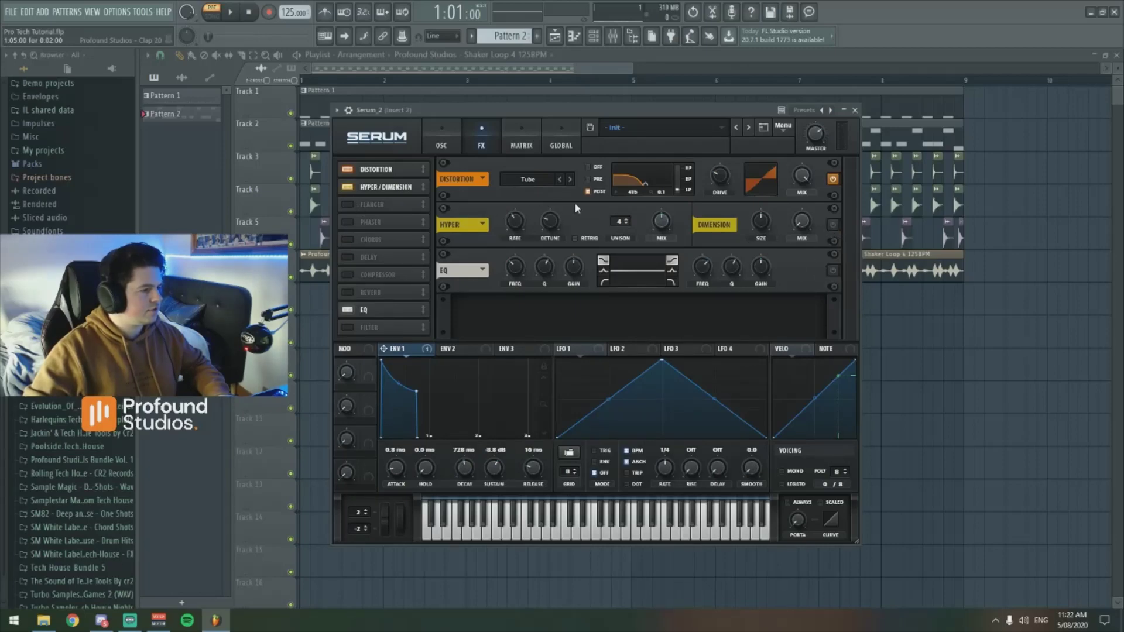
Lower the distortion filter frequency by ear during playback and set the distortion drive to 59%
key("space")
mouse_move(645, 185)
left_mouse_down()
mouse_move(659, 185)
mouse_move(643, 189)
left_mouse_up()
left_click_drag(723, 178, 732, 152)
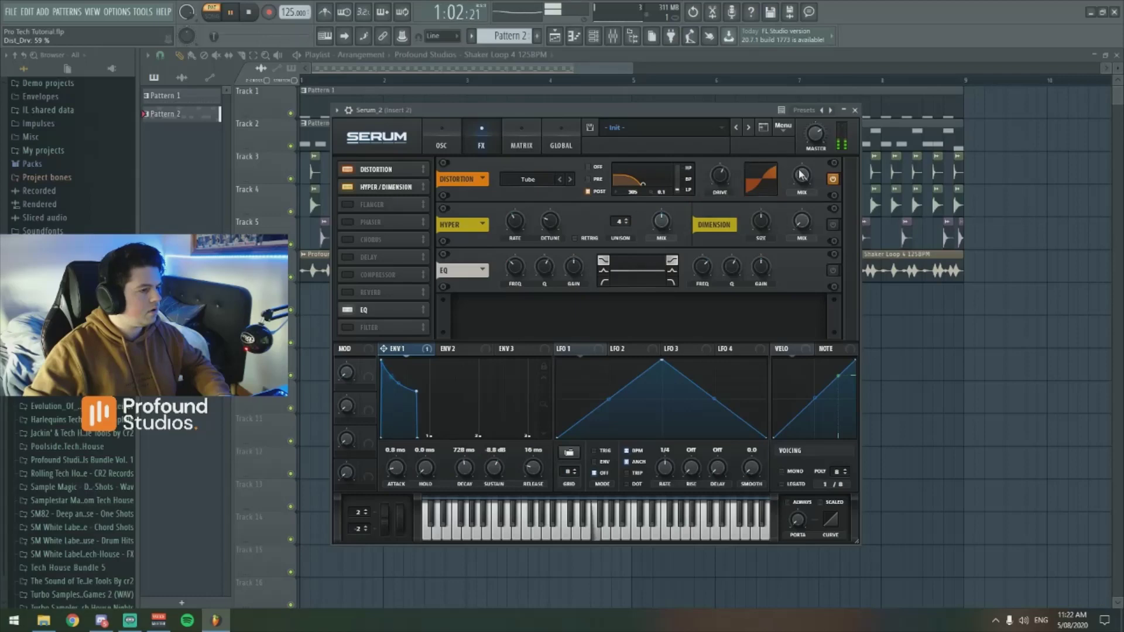
key("space")
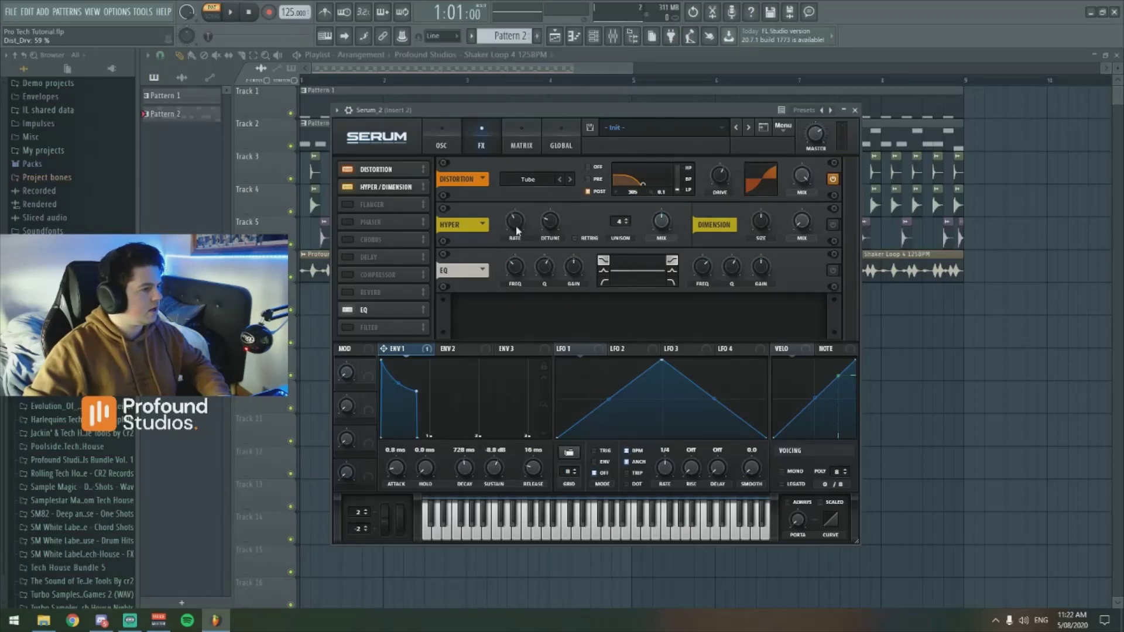
Activate Hyper/Dimension and tune it during playback, reducing the Dimension mix and setting the Hyper detune to 12%
left_click(831, 225)
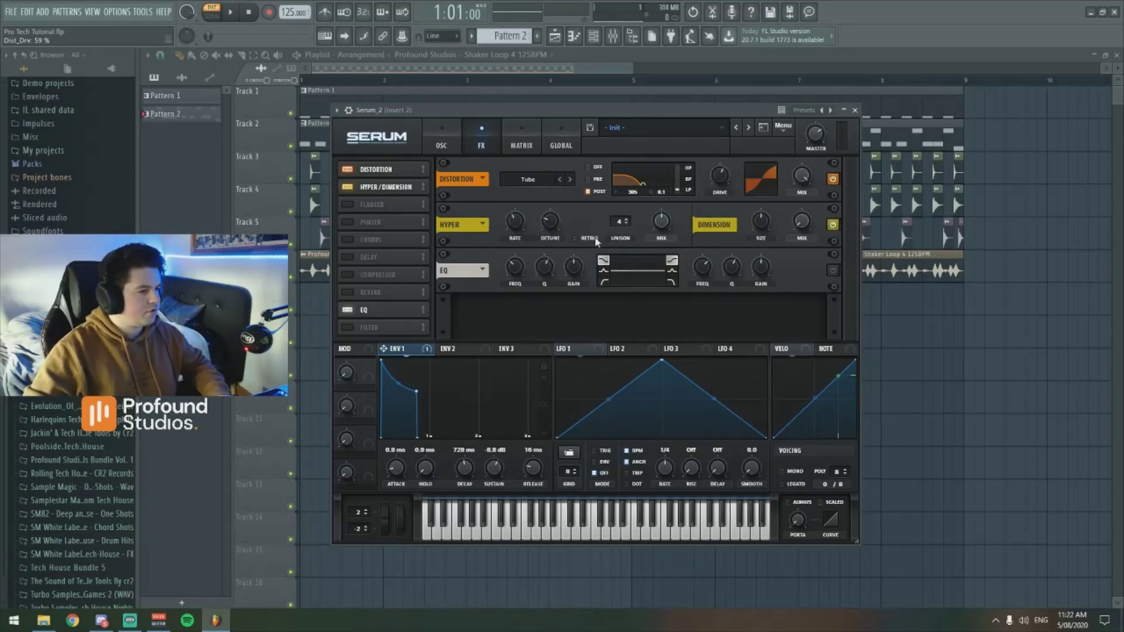
key("space")
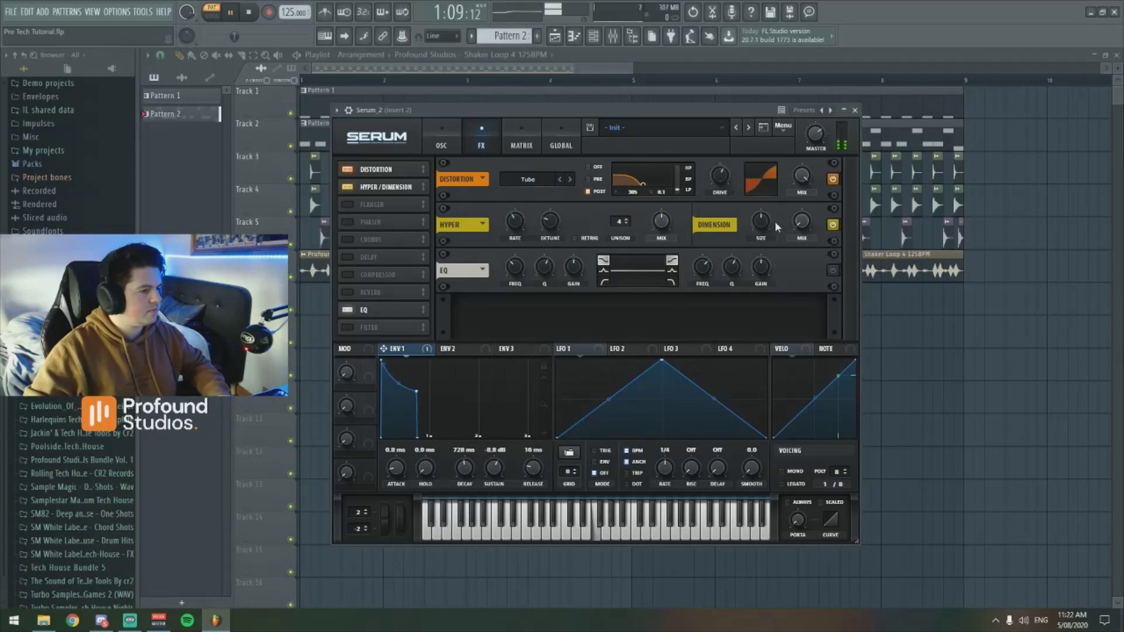
left_click_drag(799, 223, 757, 258)
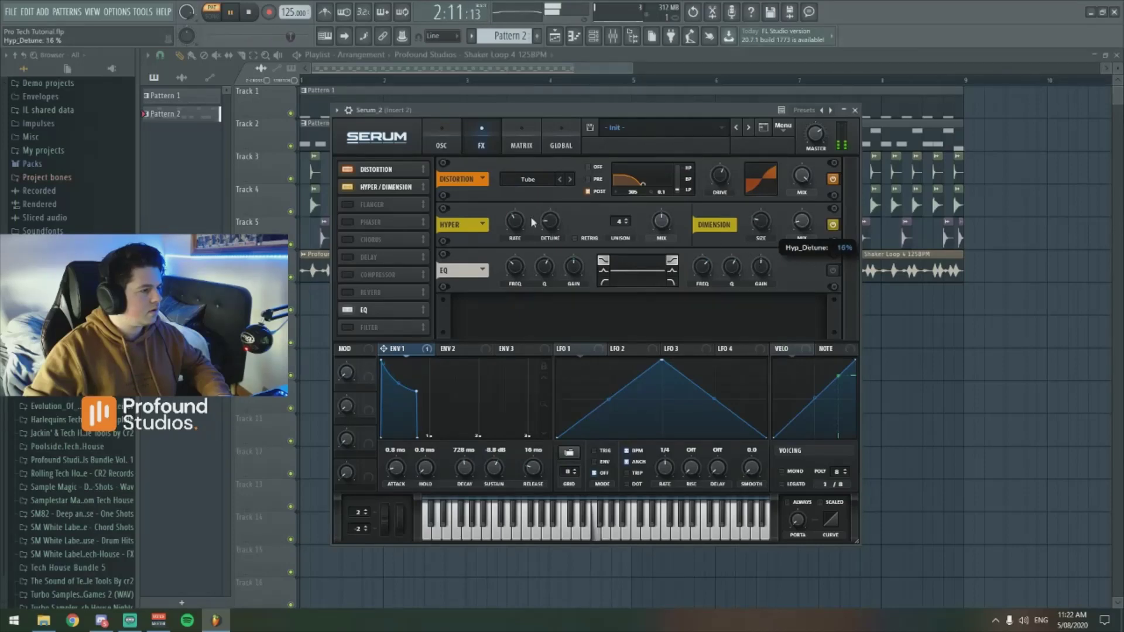
left_click(516, 228)
left_click(550, 223)
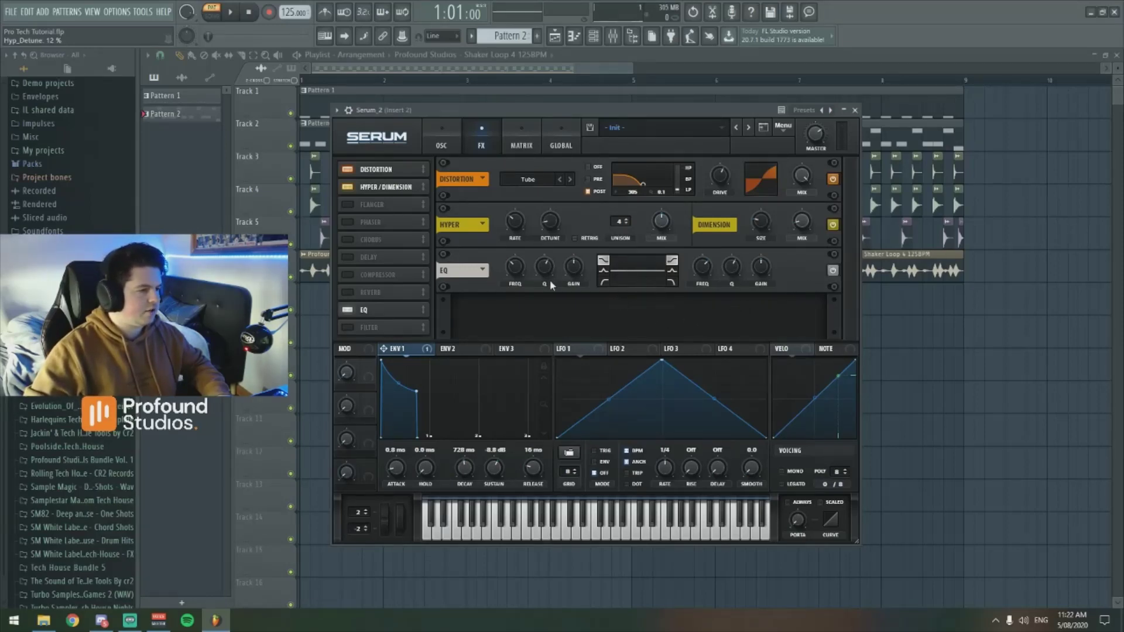
Try a high-pass shape on the EQ's low band during playback, adjusting its frequency and setting Q to 52%
key("space")
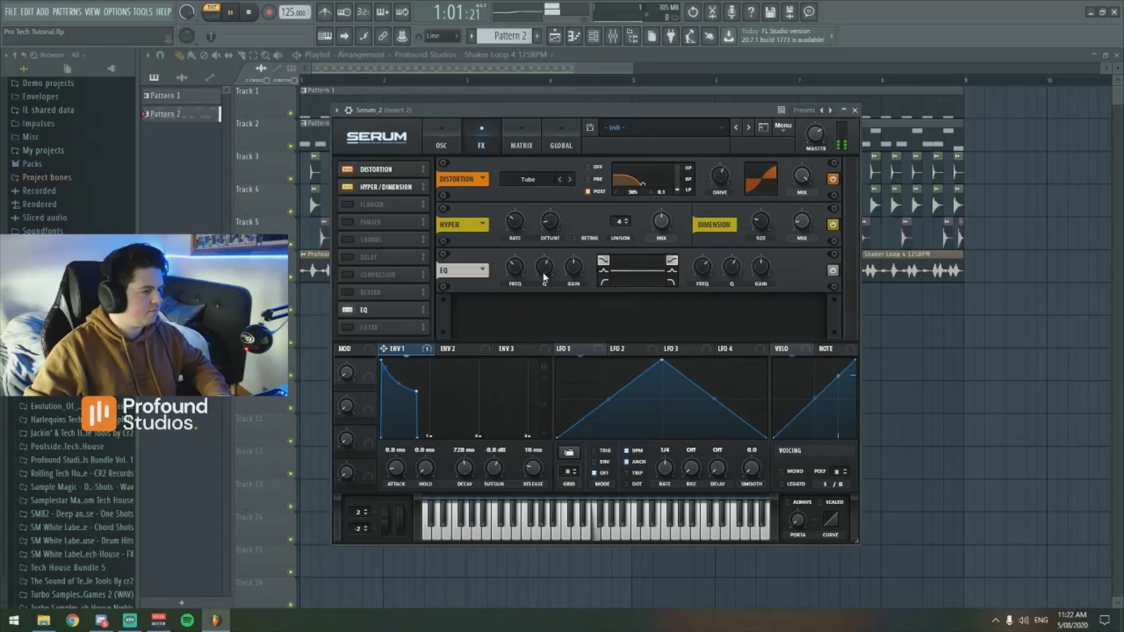
left_click(603, 282)
left_click_drag(515, 275, 542, 270)
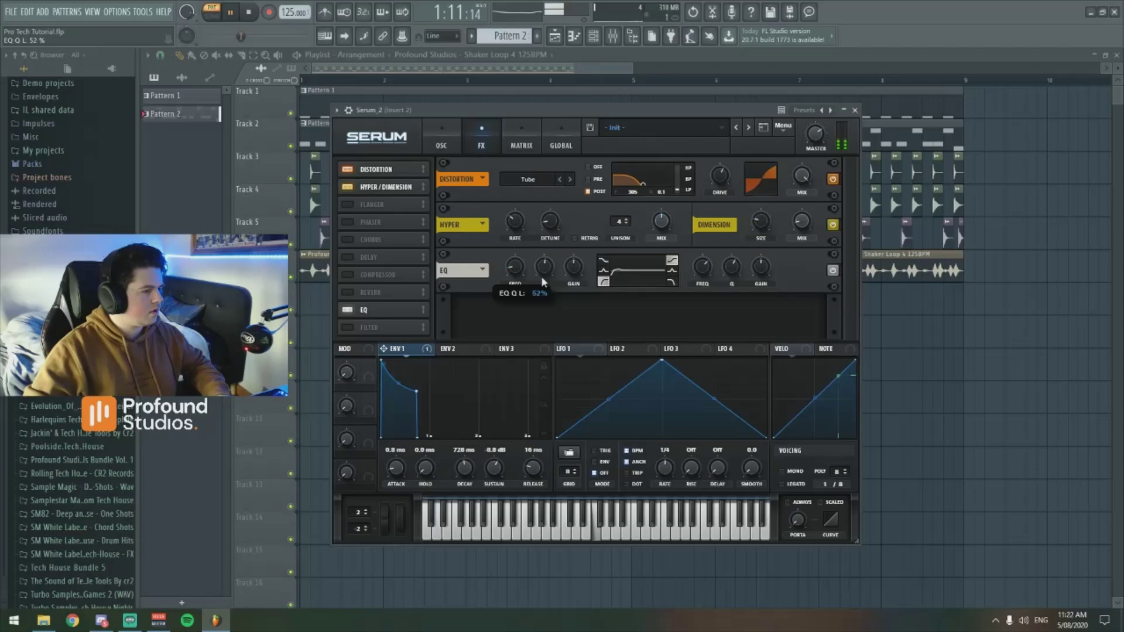
Try a peak on the EQ's low band, then make it a shelf at 80 Hz with 2.5 dB gain
left_click(604, 271)
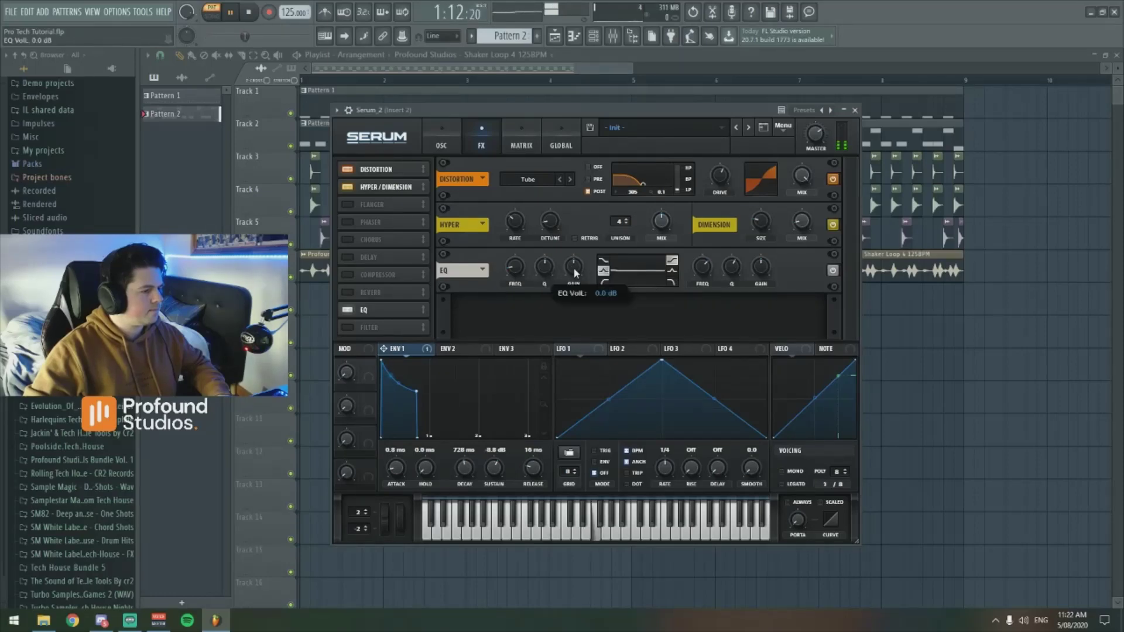
left_click_drag(575, 273, 577, 268)
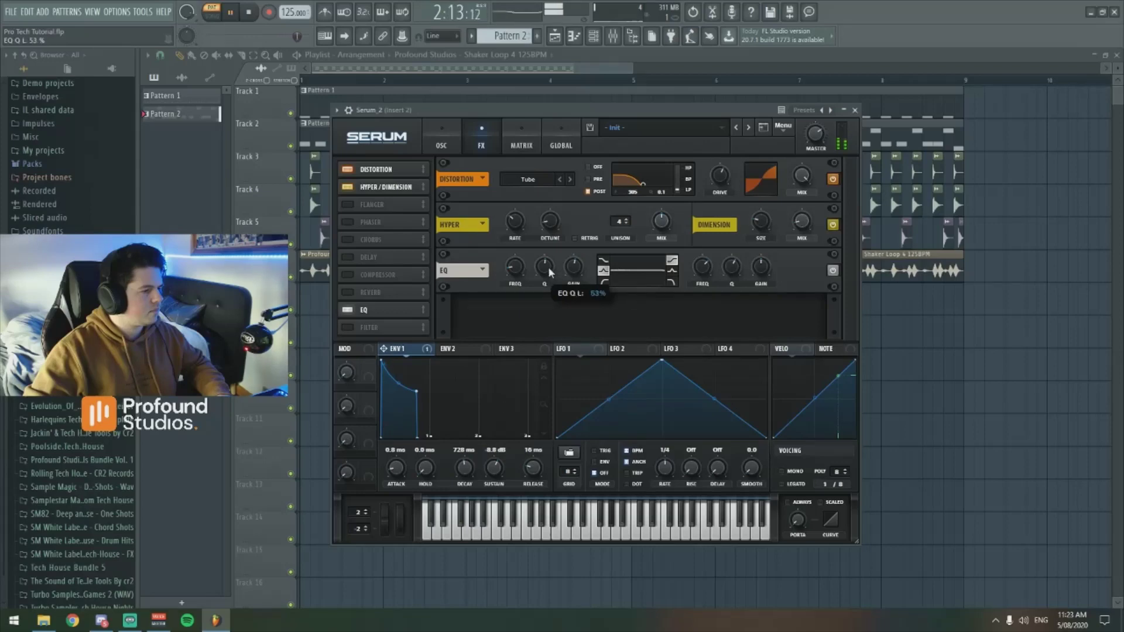
left_click_drag(573, 262, 580, 259)
left_click_drag(575, 265, 517, 265)
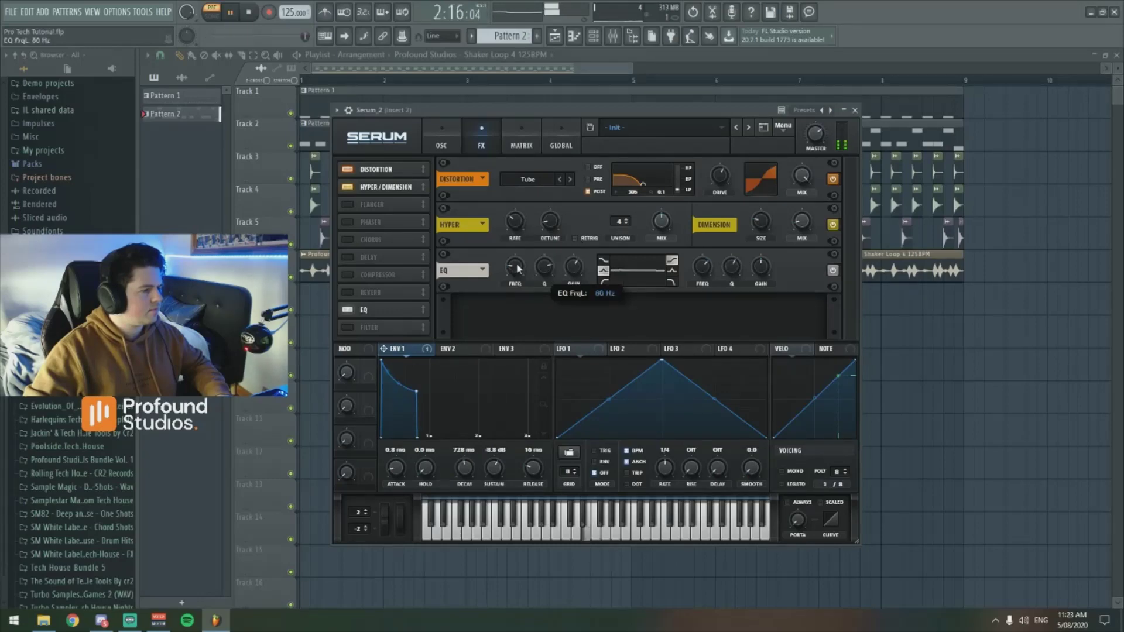
left_click(604, 263)
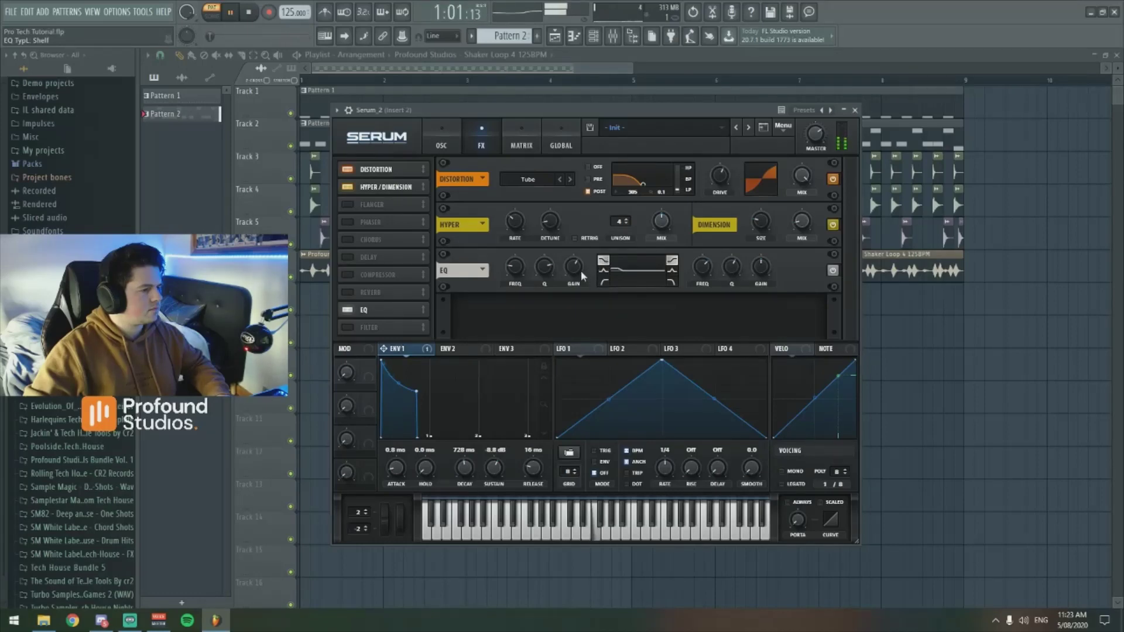
left_click_drag(580, 271, 578, 266)
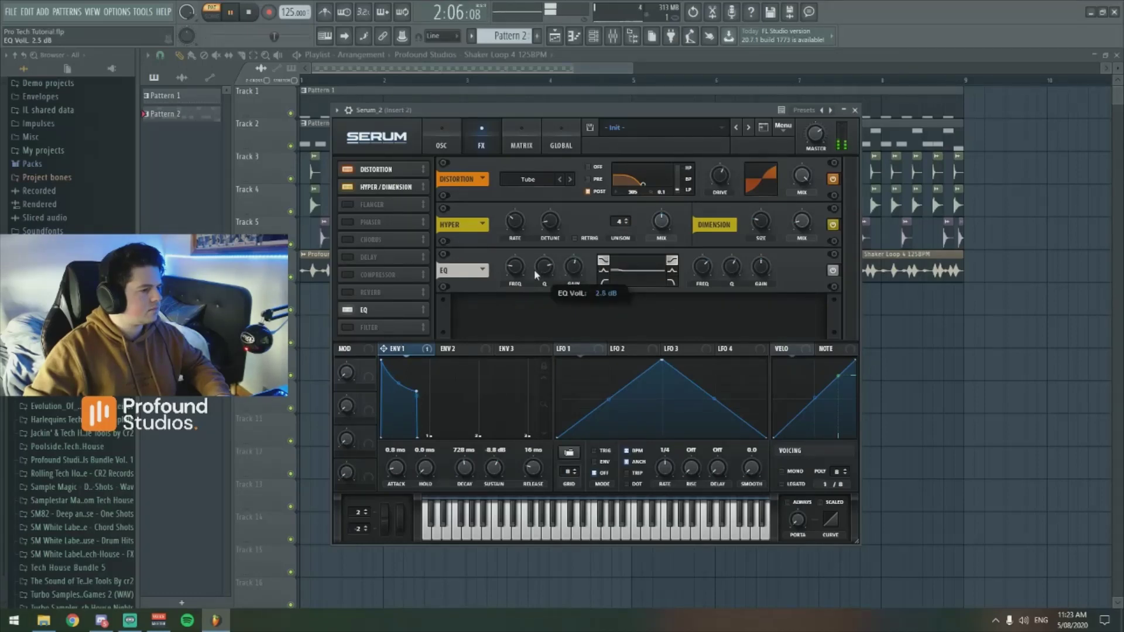
Make the EQ's high band a low-pass, tune its frequency by ear, and set its Q to 49%
left_click(671, 281)
left_click_drag(702, 267, 706, 242)
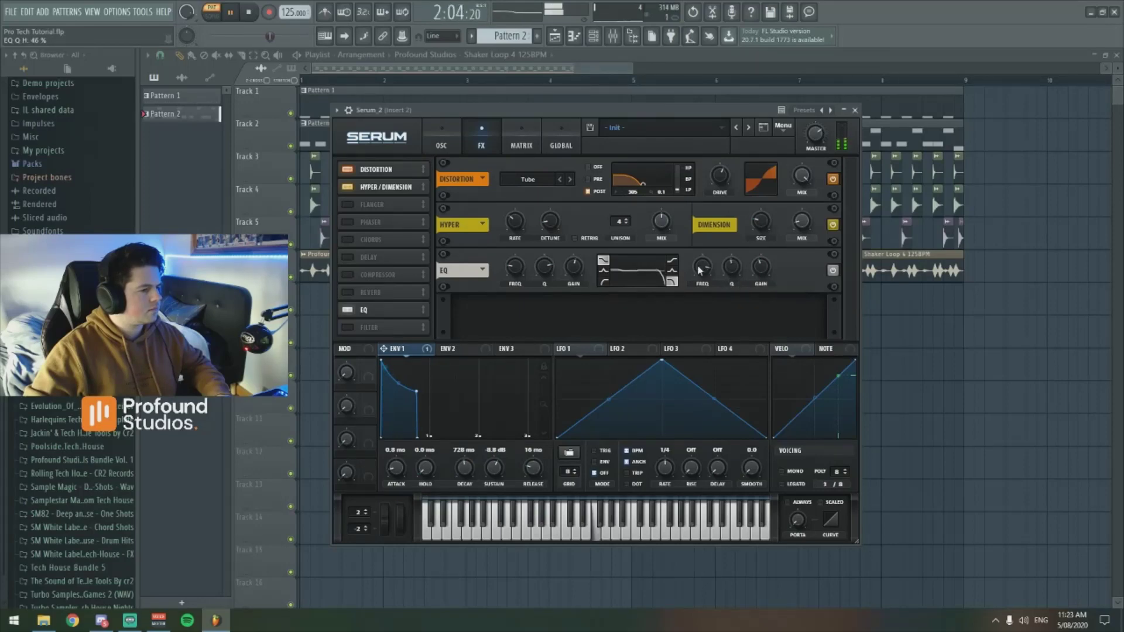
left_click_drag(730, 272, 732, 269)
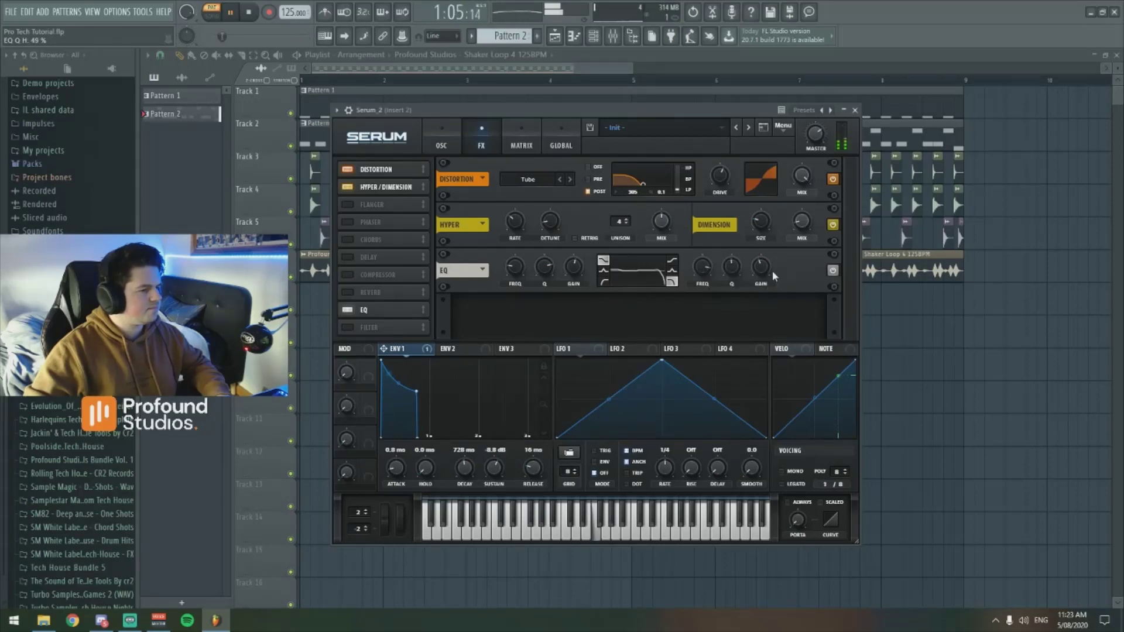
key("space")
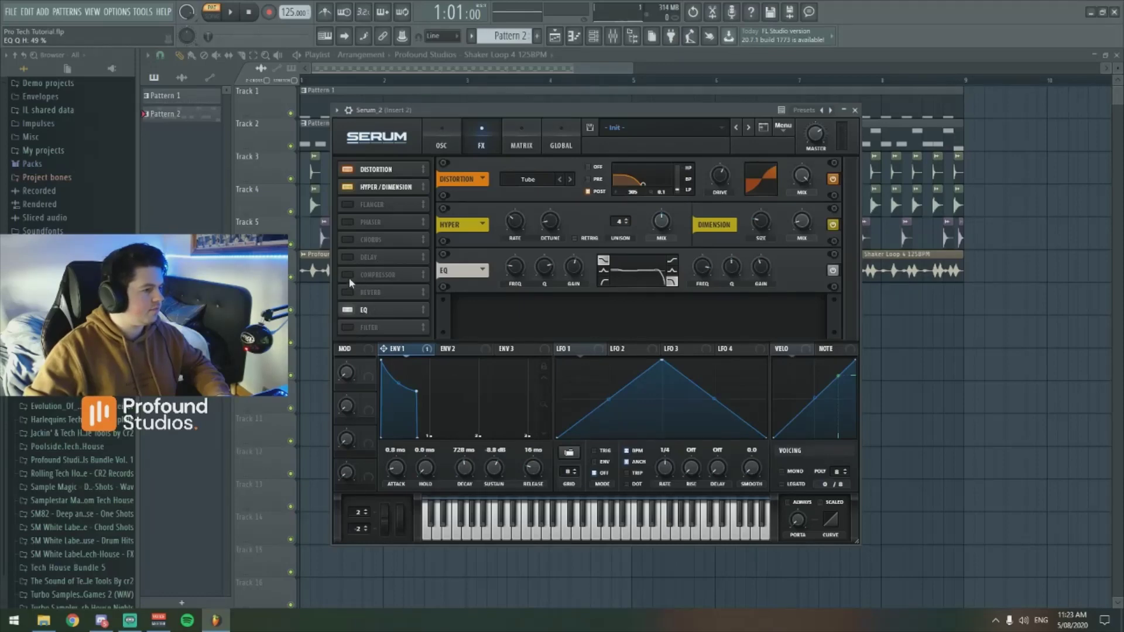
Add the Compressor and move it and the EQ directly after Hyper/Dimension in the effects chain
left_click(401, 274)
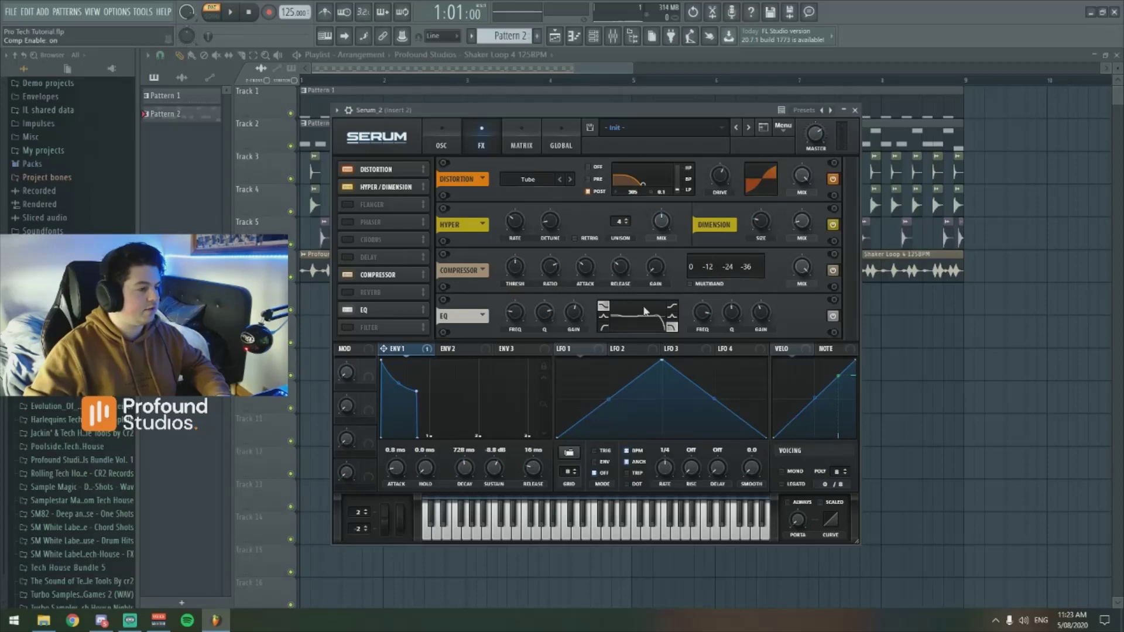
left_click_drag(391, 275, 387, 216)
left_click_drag(378, 309, 379, 253)
left_click_drag(401, 216, 393, 208)
left_click_drag(404, 253, 395, 220)
Enable multiband mode on the Compressor during playback and set its threshold to -14.8 dB
key("space")
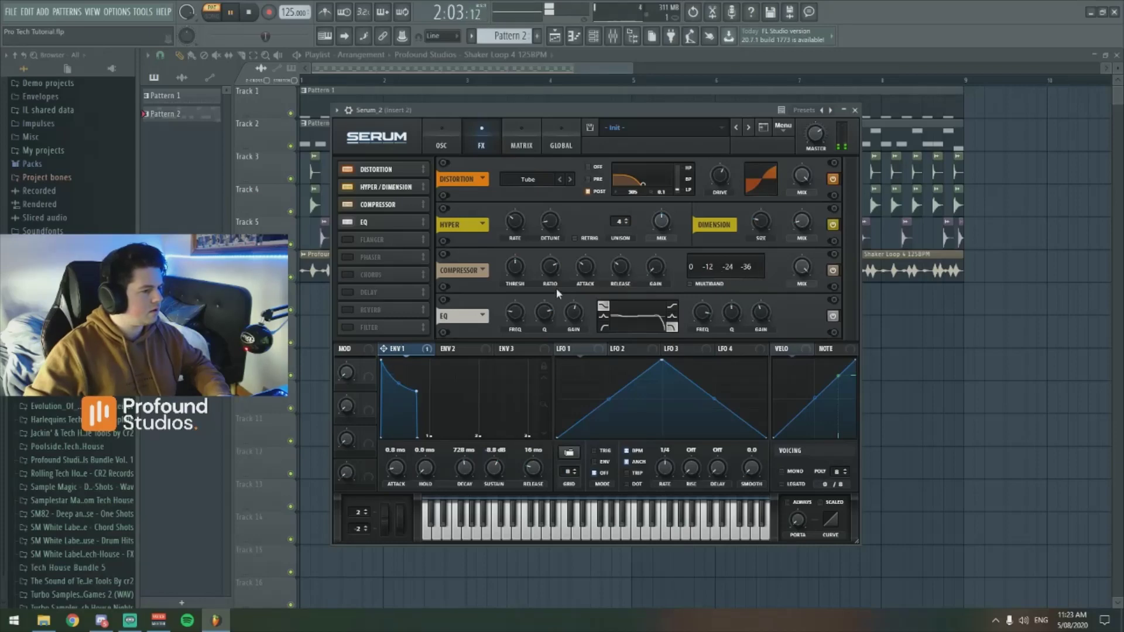
mouse_move(517, 270)
left_mouse_down()
mouse_move(517, 291)
mouse_move(529, 239)
mouse_move(517, 287)
left_mouse_up()
left_click(690, 284)
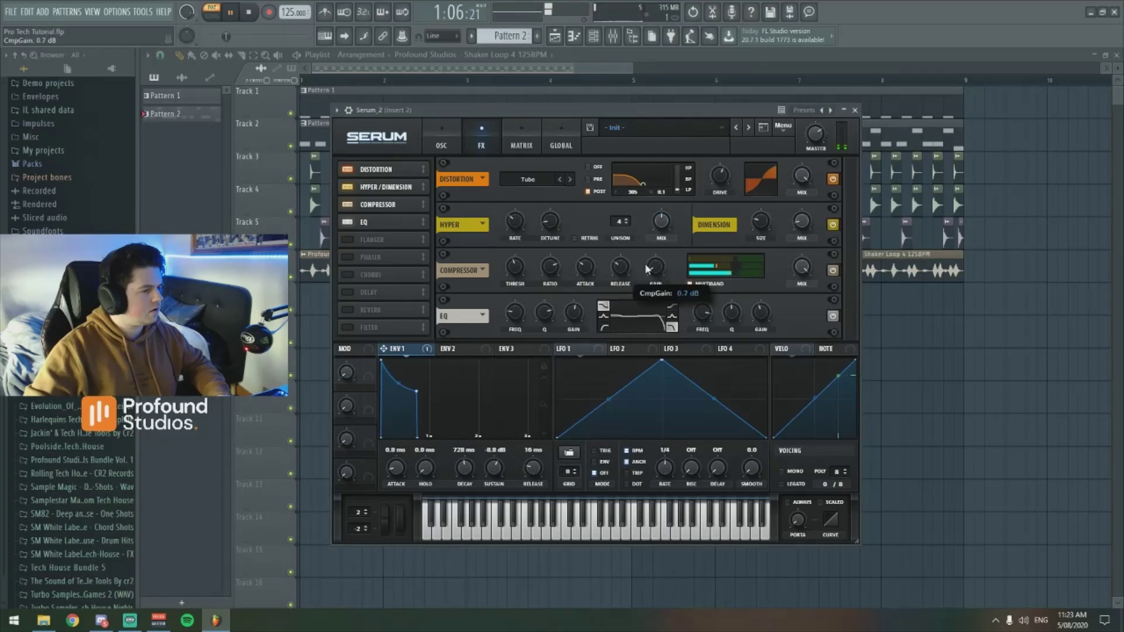
mouse_move(518, 272)
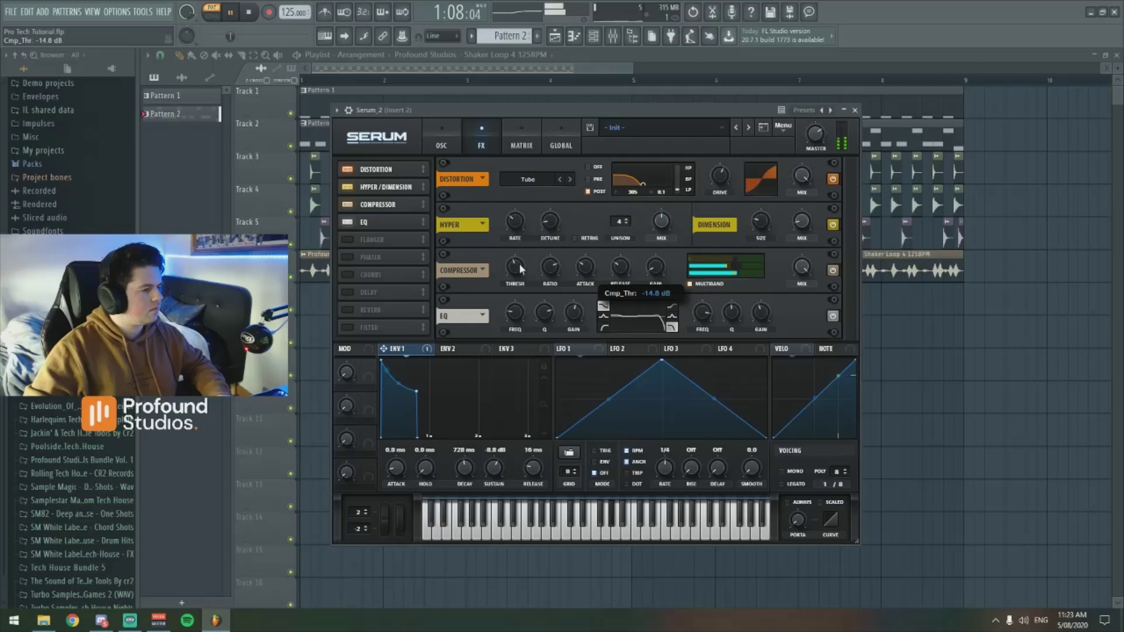
key("space")
Return to the full arrangement, switch playback from pattern to song mode, and play the bass with the drums
left_click(442, 143)
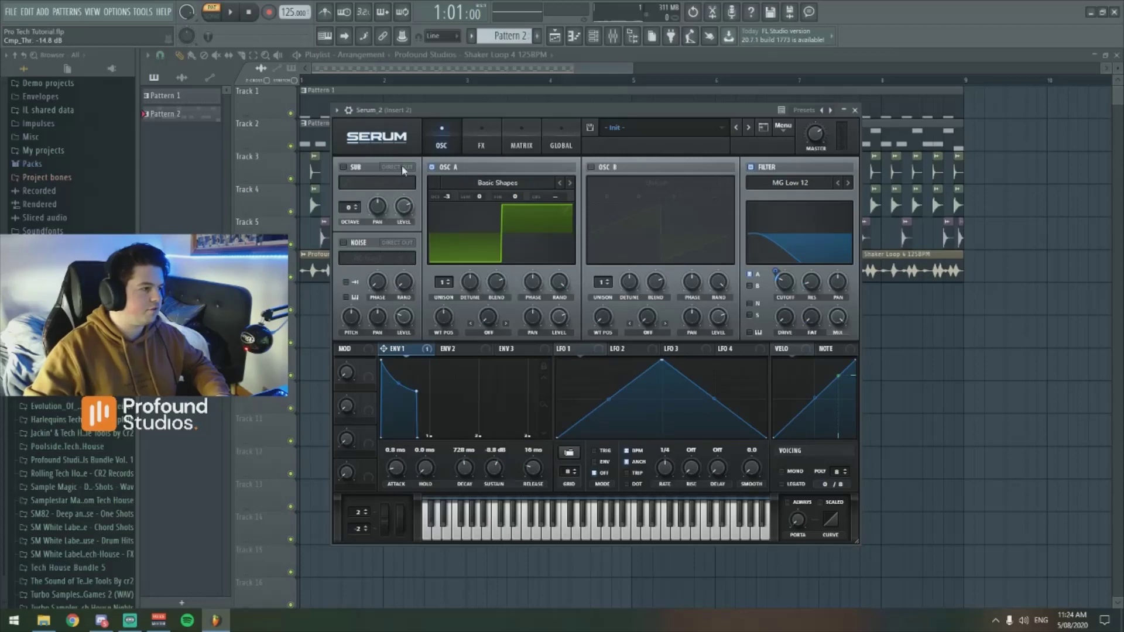
left_click(420, 71)
left_click(614, 36)
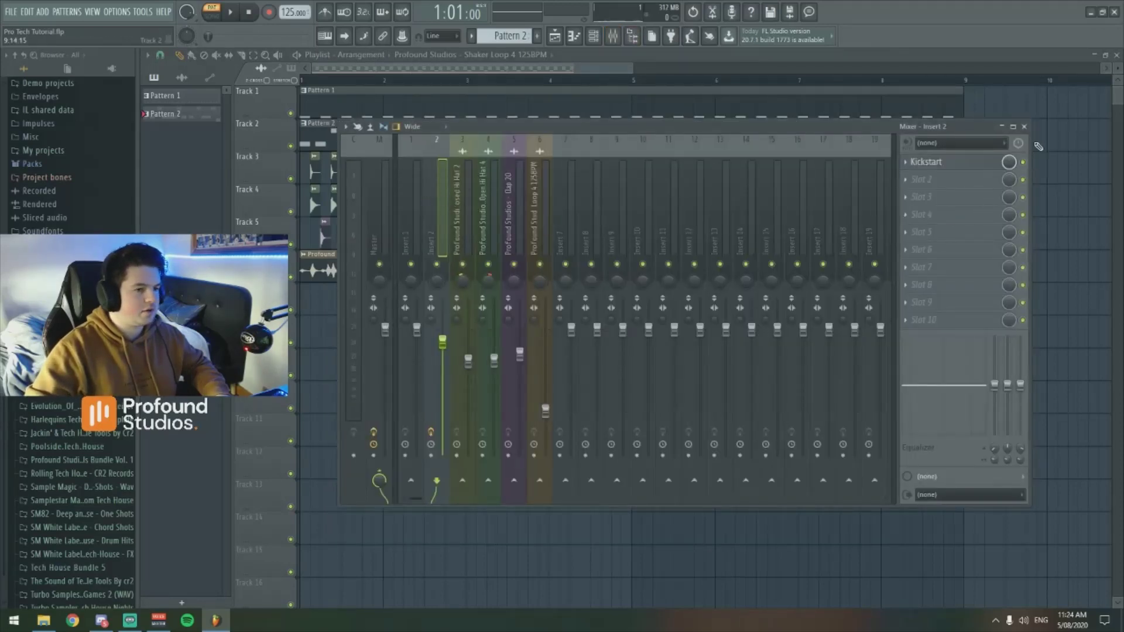
left_click(1024, 127)
scroll(514, 75, "down", 2)
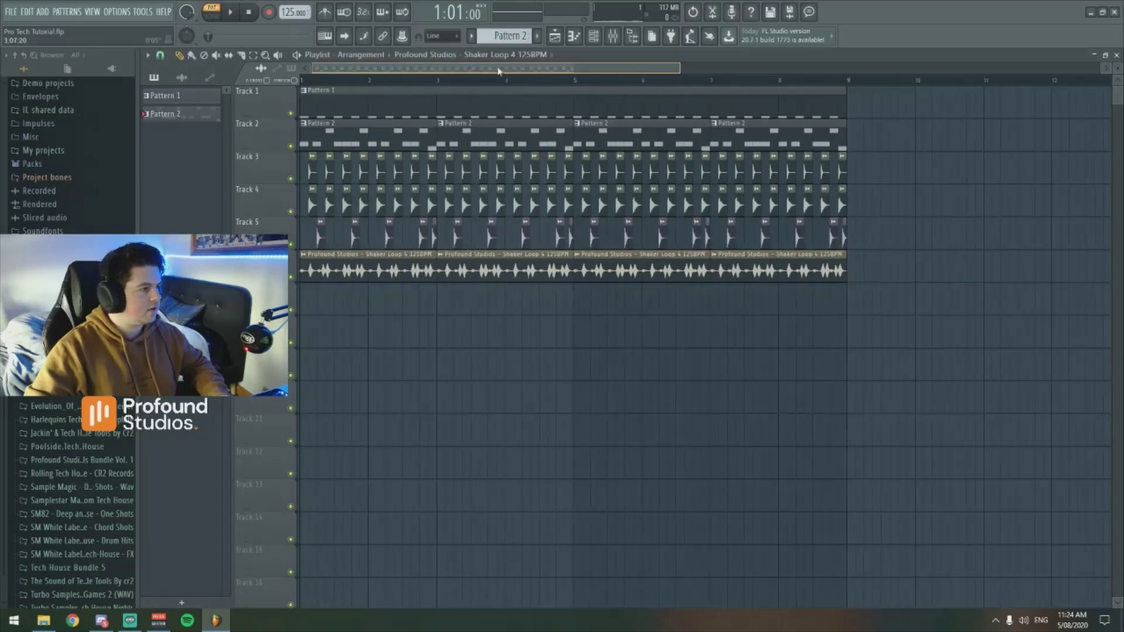
left_click(215, 16)
key("space")
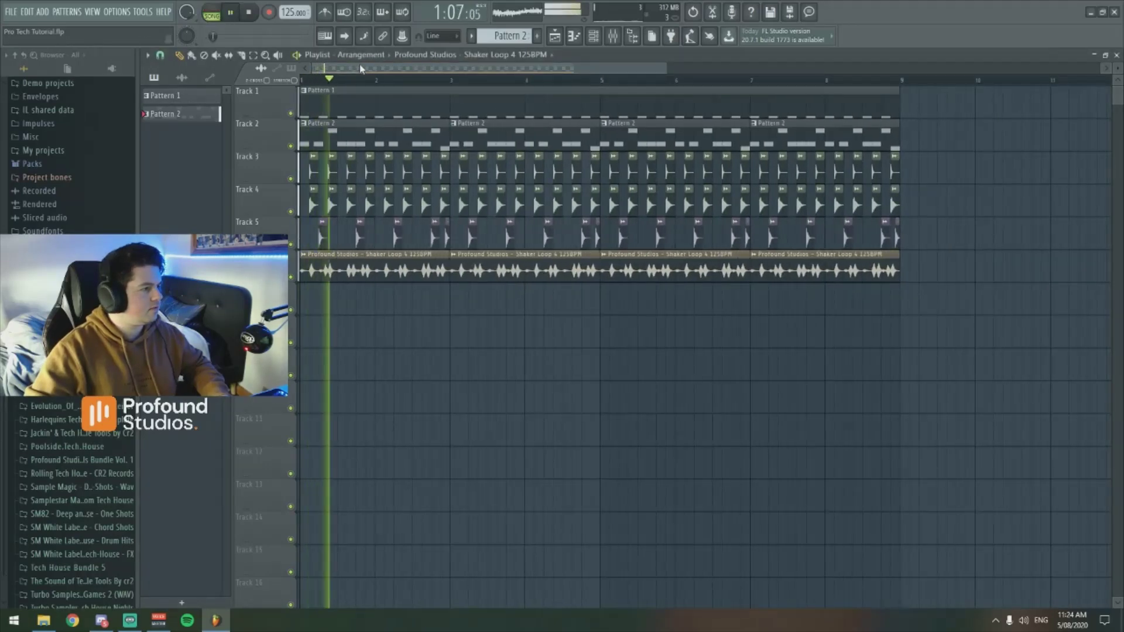
Raise the Insert 2 mixer fader level with the unused inserts during song playback and reopen the Serum_2 synth window
key("F9")
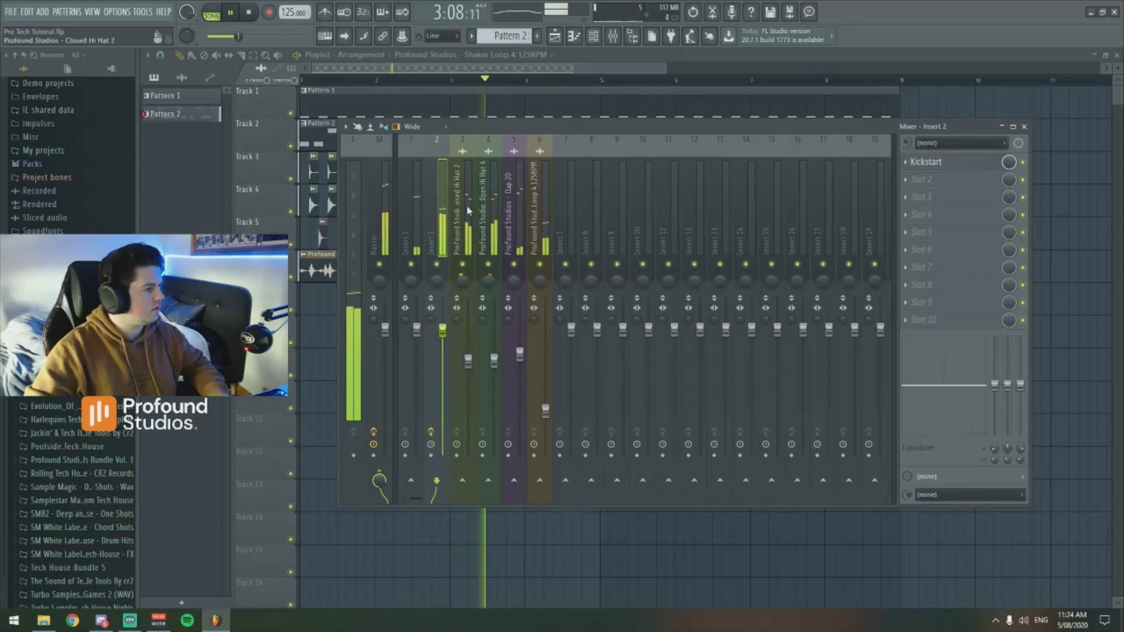
left_click(593, 36)
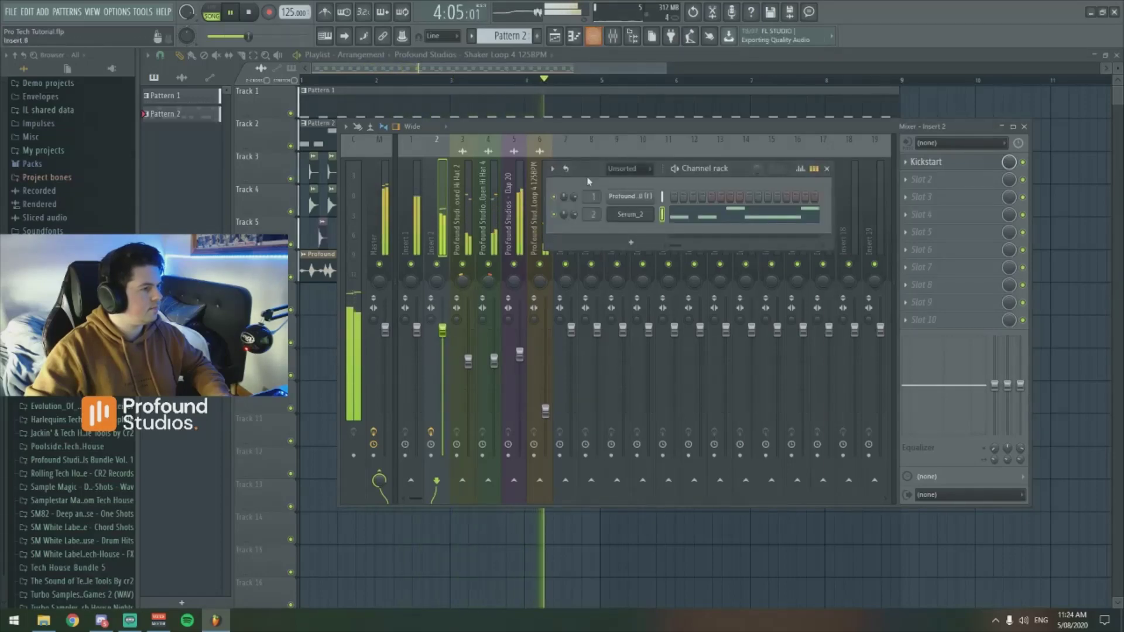
left_click(627, 215)
mouse_move(824, 132)
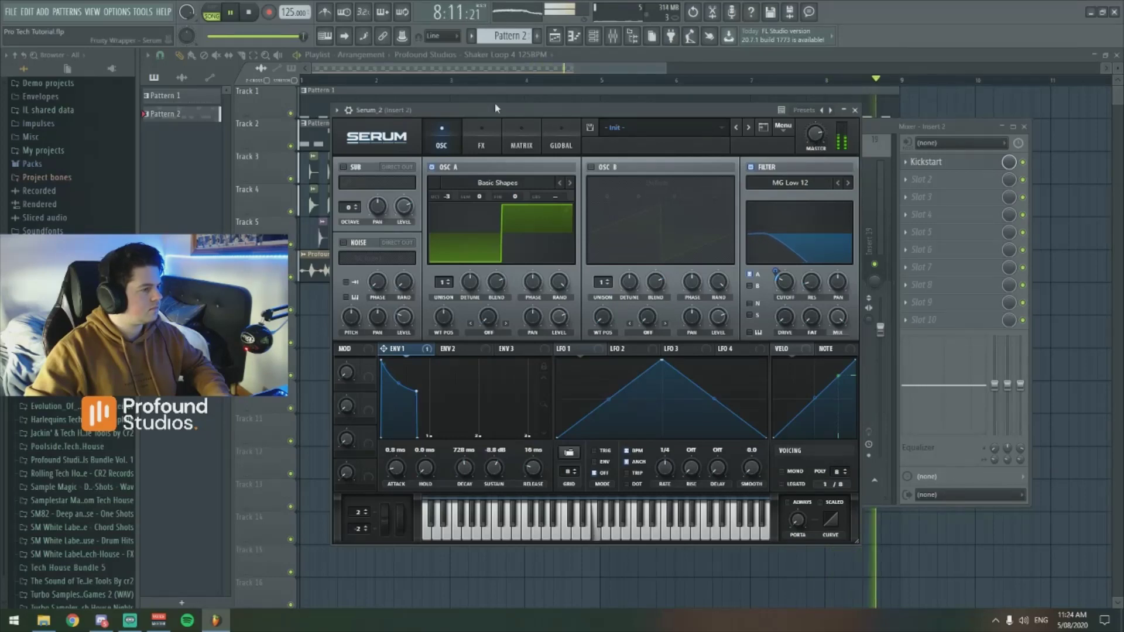
key("space")
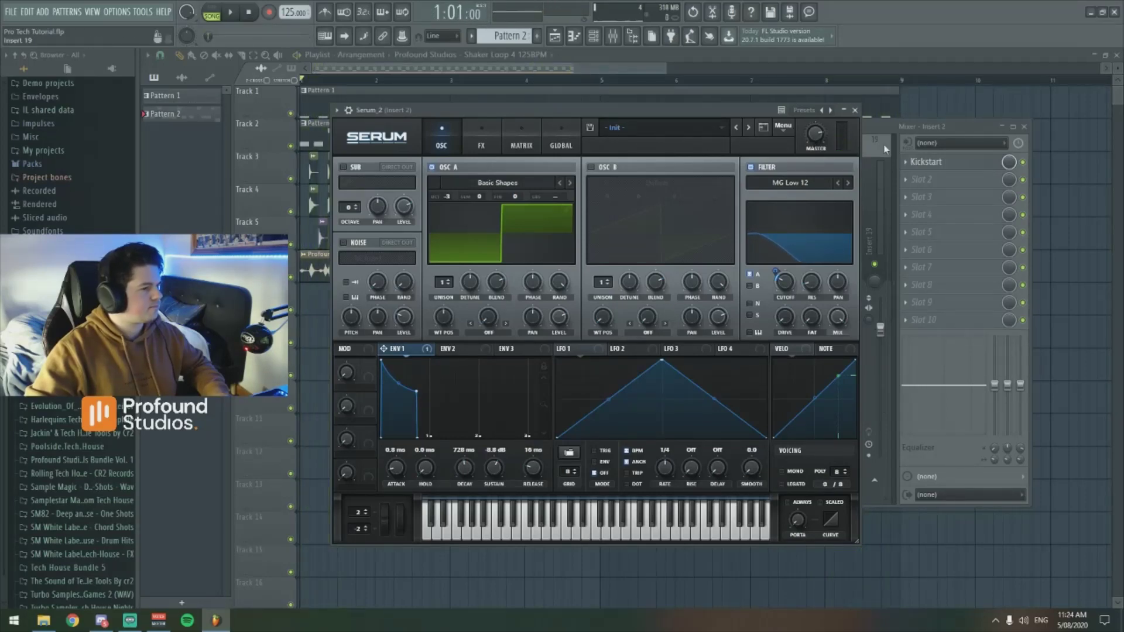
left_click(856, 111)
left_click(648, 189)
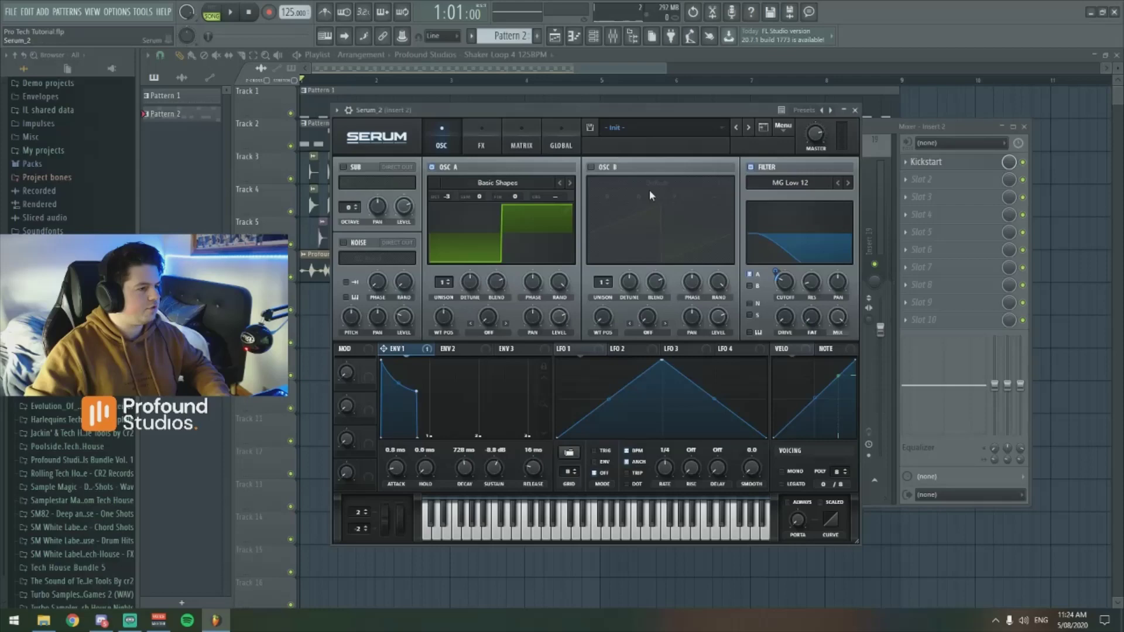
Enable Osc B and load the Analog Basic Shapes wavetable into it
left_click(591, 166)
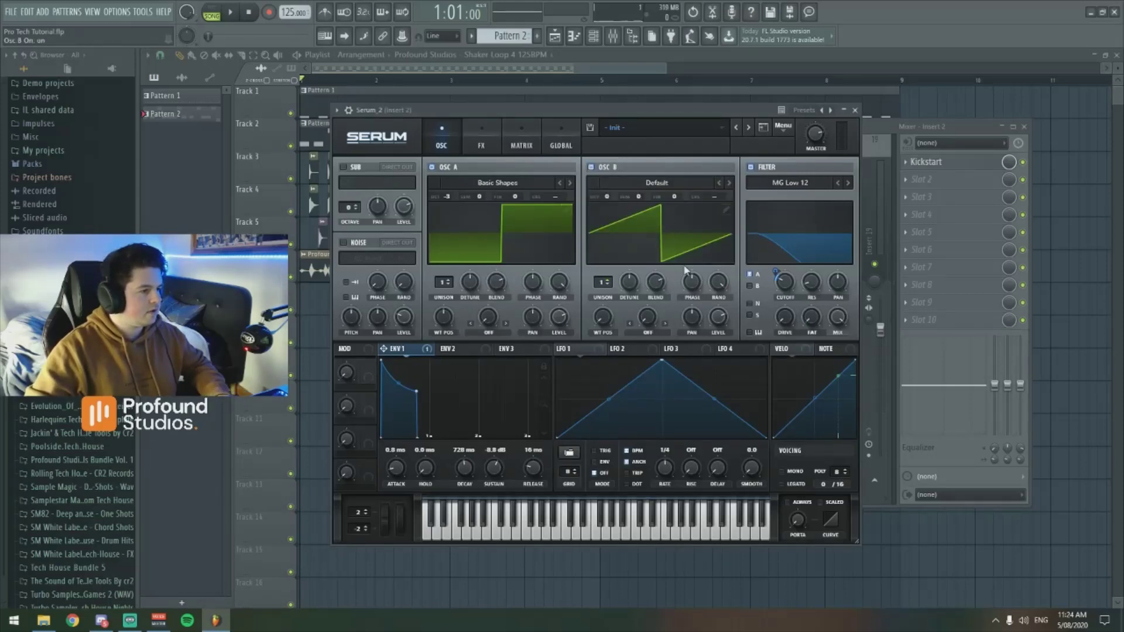
left_click(687, 185)
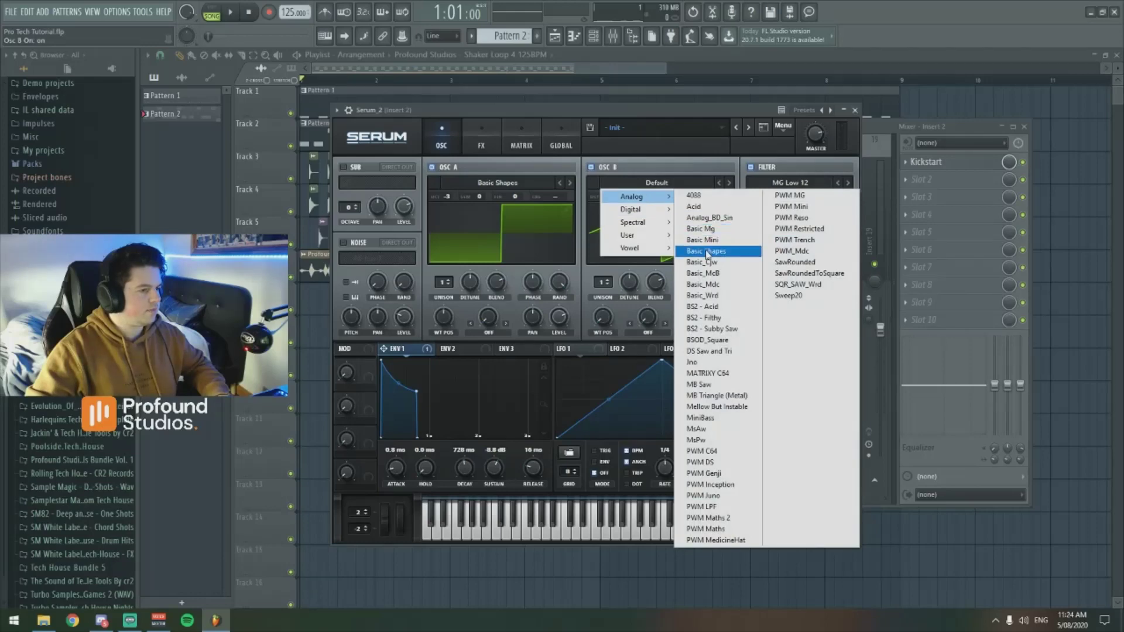
left_click(707, 252)
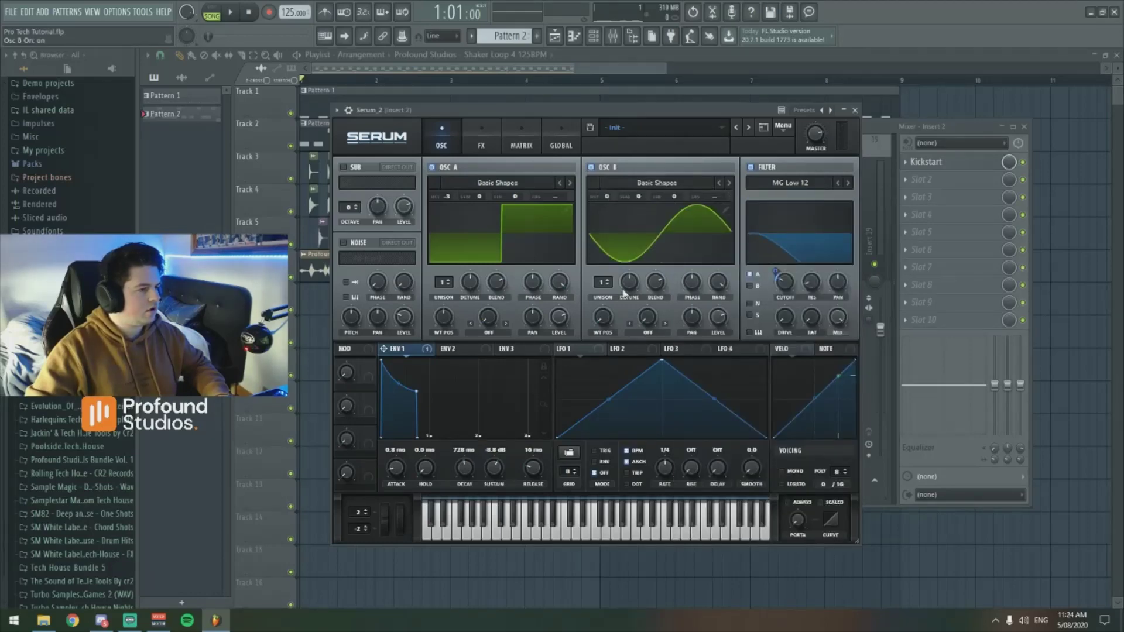
Set Osc B's wavetable position to 3 and octave to -2, and route it through the filter
left_click_drag(602, 317, 605, 281)
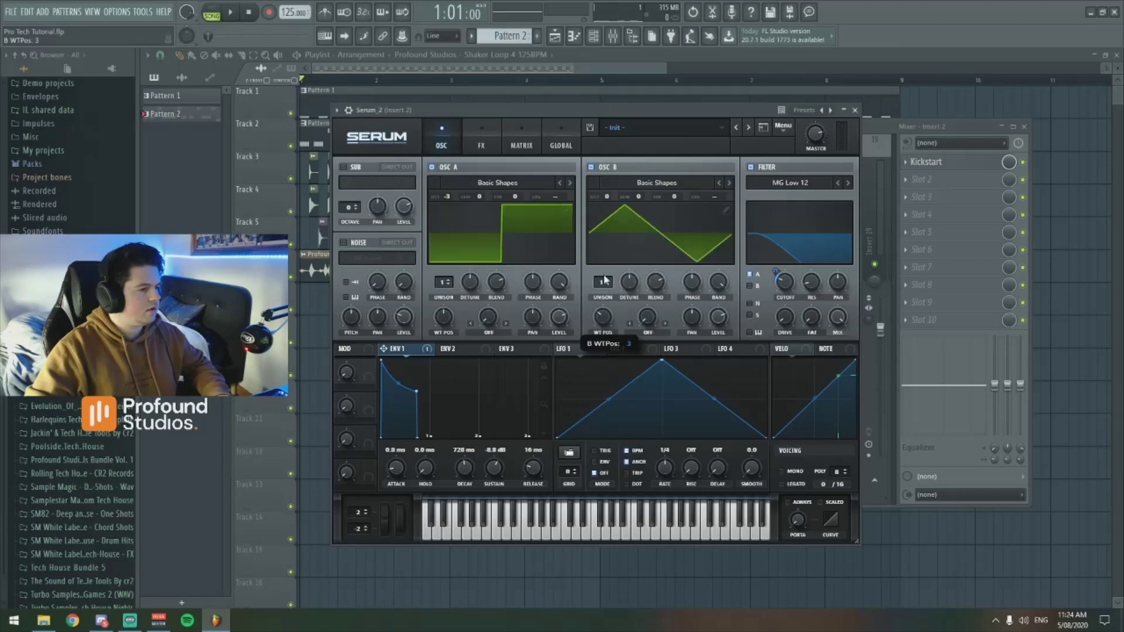
left_click_drag(600, 194, 610, 213)
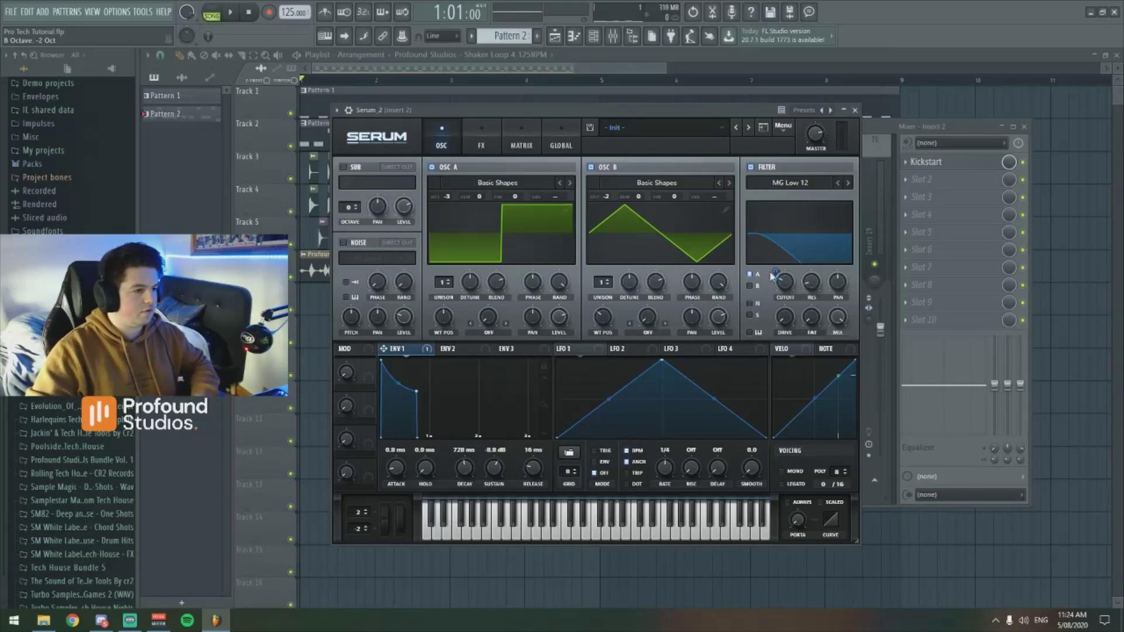
left_click(750, 287)
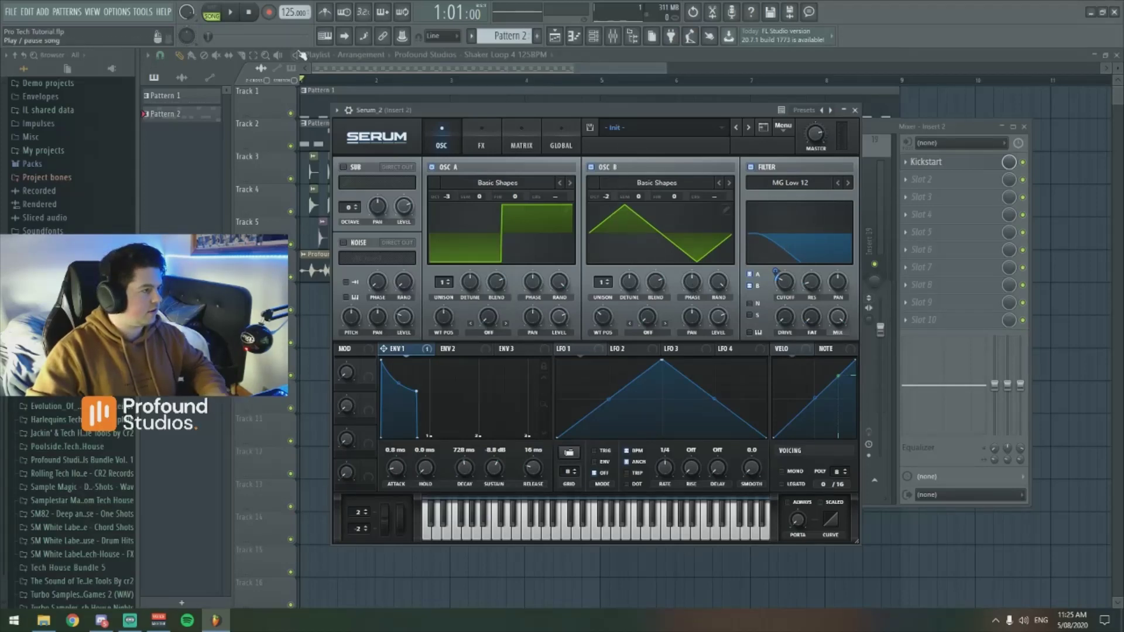
Switch playback to pattern mode and lower Osc B's level to 45% while the bass pattern plays
left_click(212, 12)
key("space")
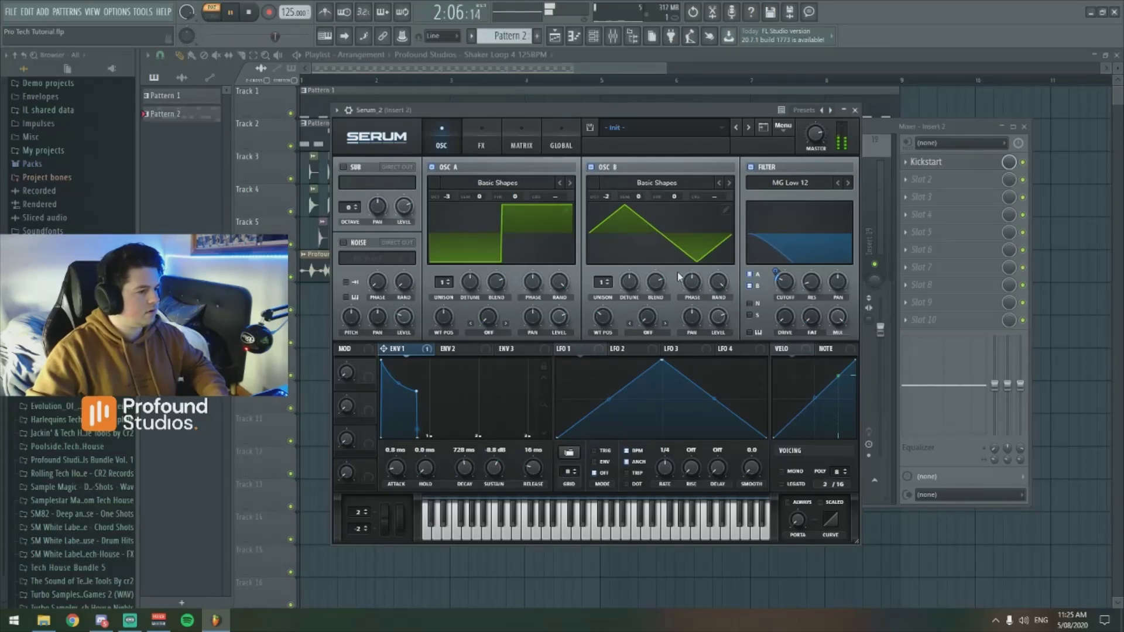
mouse_move(720, 321)
left_mouse_down()
mouse_move(723, 350)
mouse_move(721, 328)
left_mouse_up()
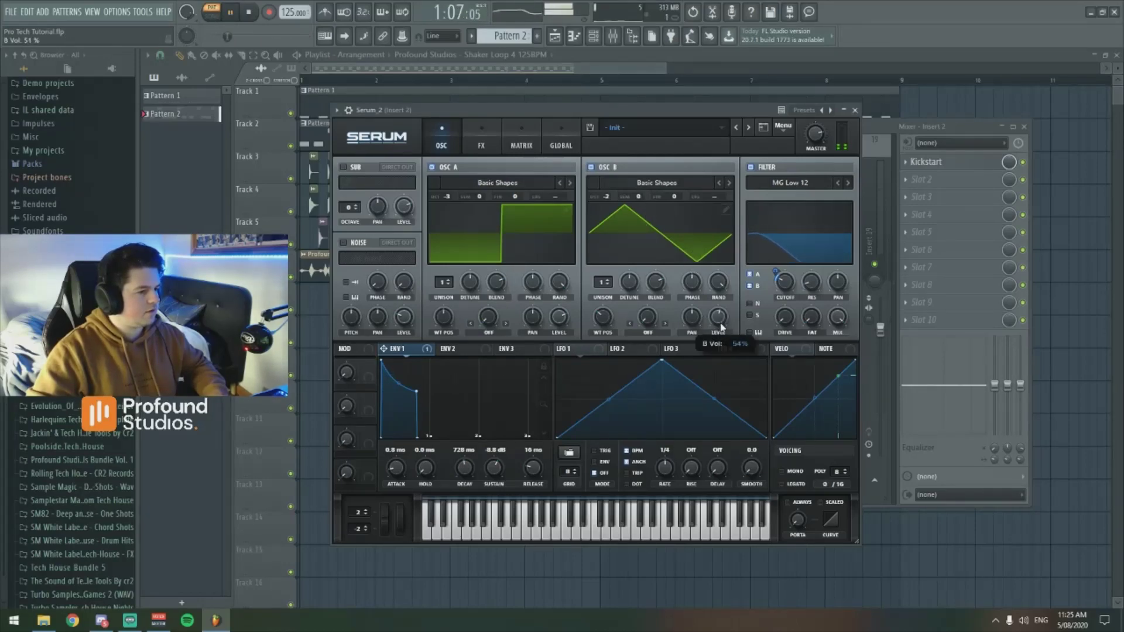
scroll(720, 332, "down", 1)
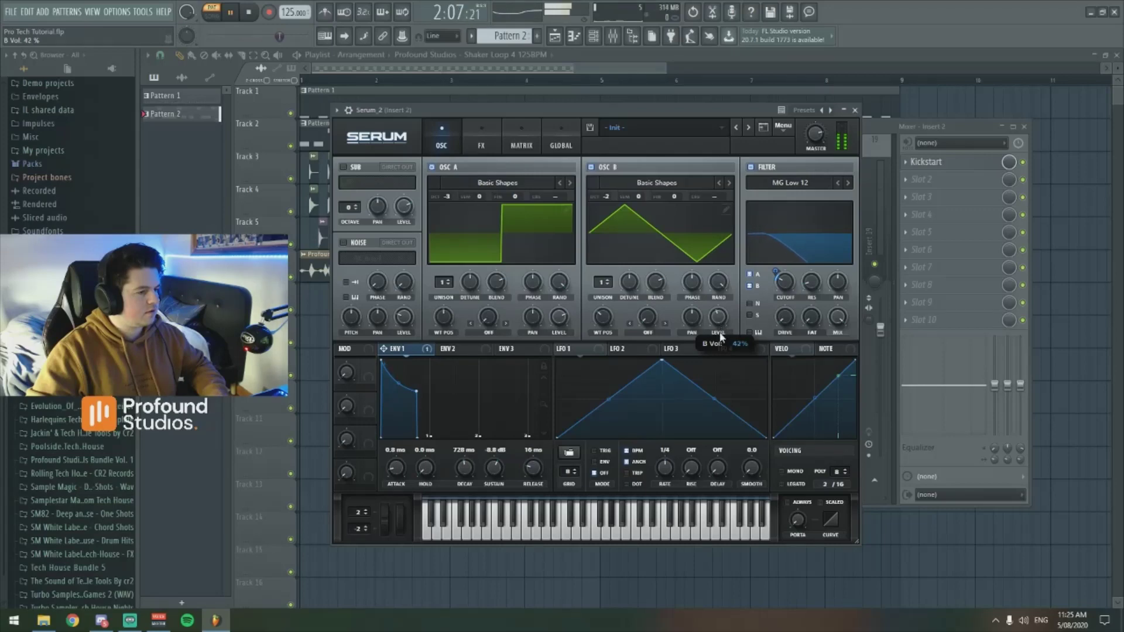
key("space")
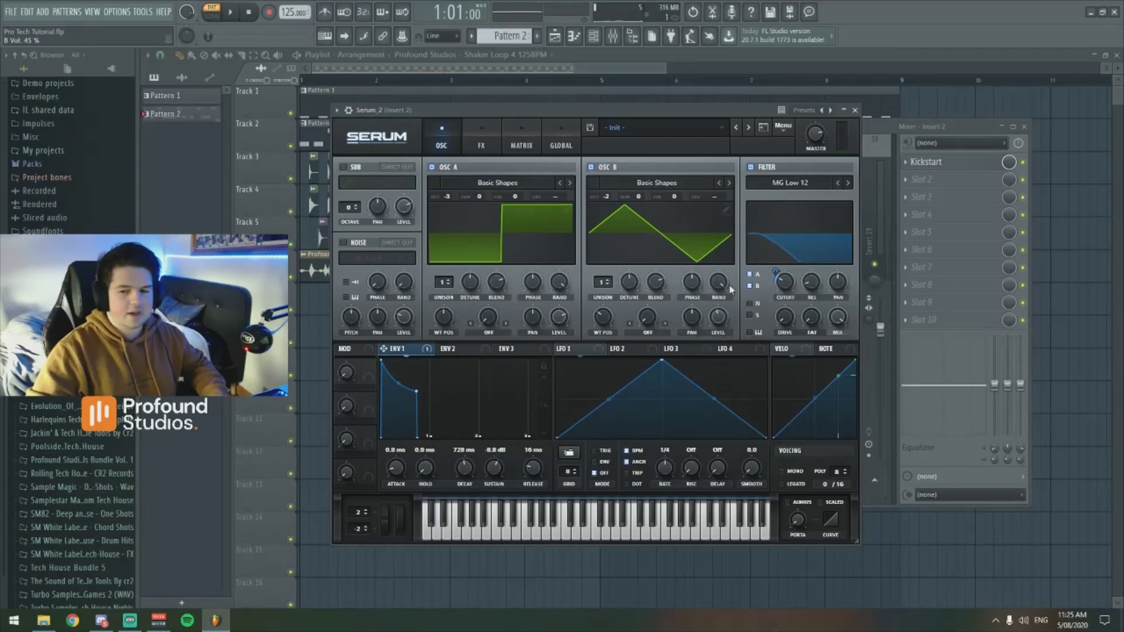
Compare the bass with Osc B disabled and enabled during pattern playback
left_click(591, 168)
key("space")
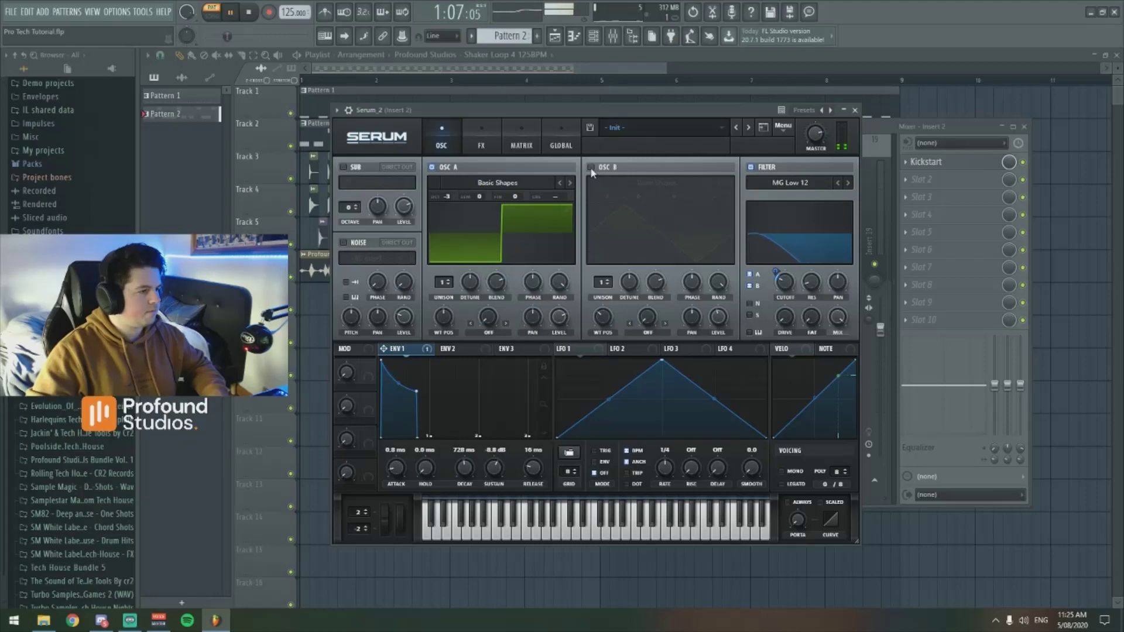
left_click(591, 167)
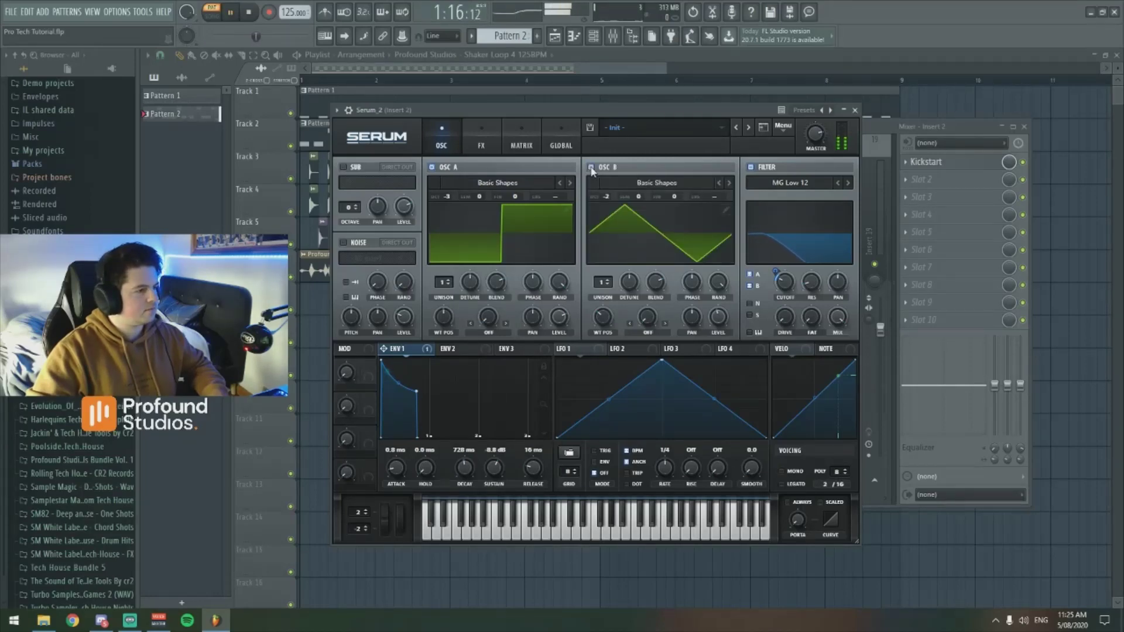
left_click(591, 168)
left_click(590, 167)
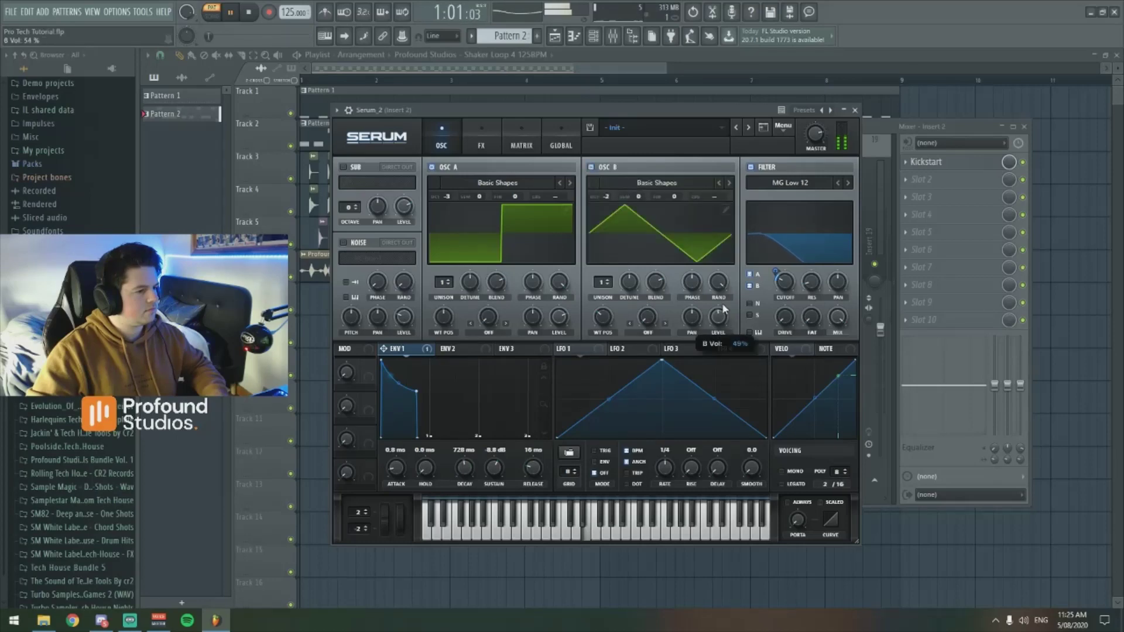
Set Osc B's level to 60% during playback, recheck the bass with it off and on, and stop playback
left_click(591, 167)
left_click(591, 167)
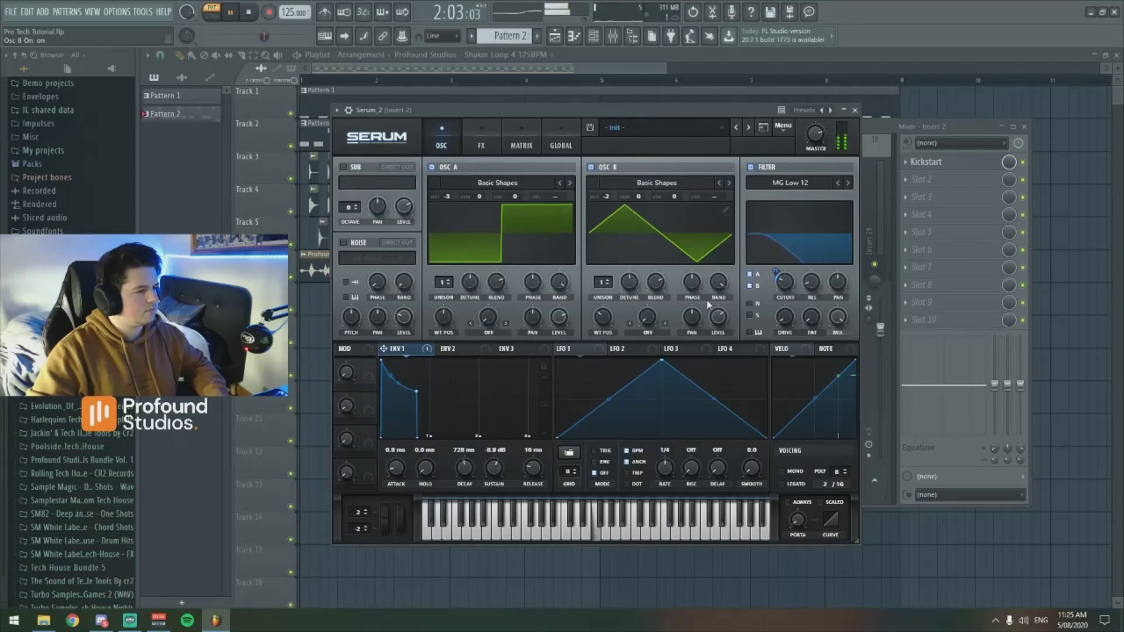
mouse_move(718, 330)
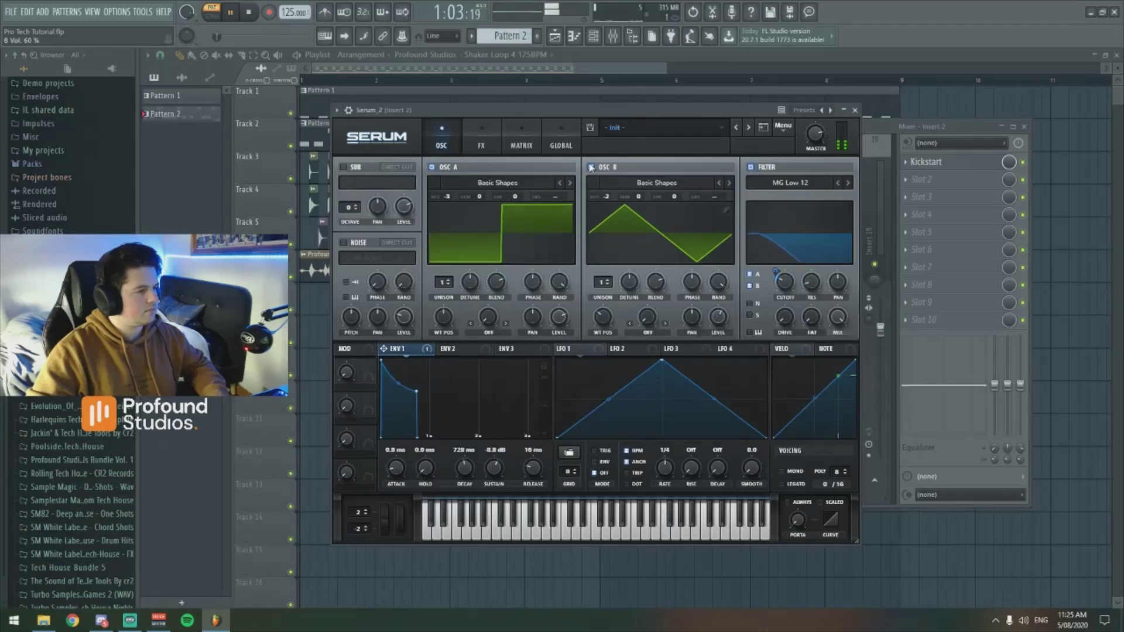
left_click(591, 167)
left_click(590, 167)
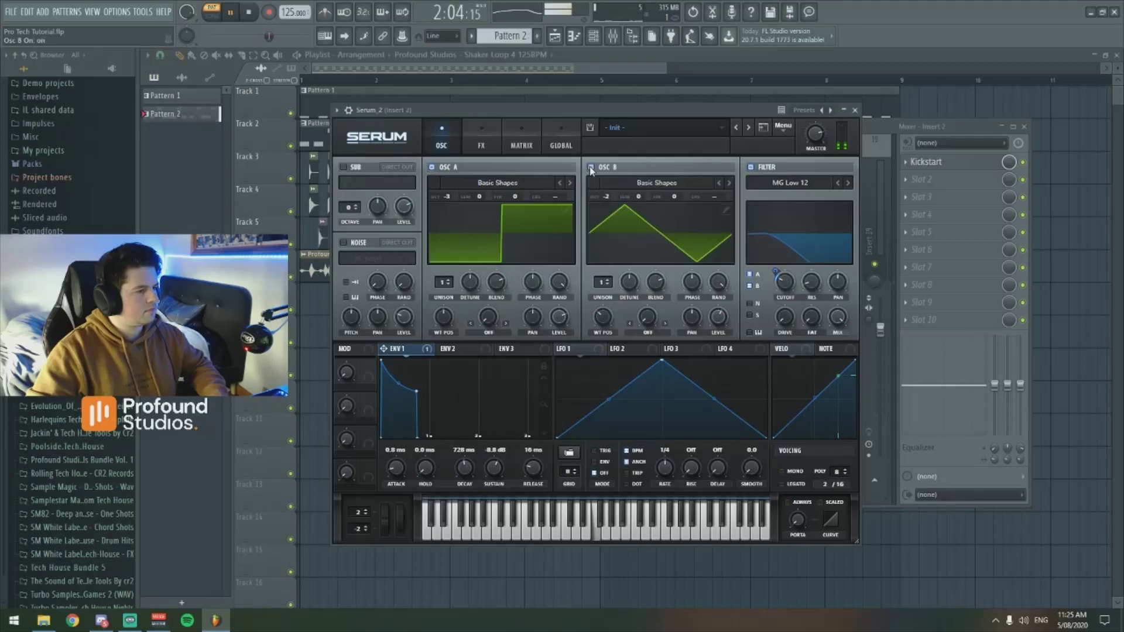
key("space")
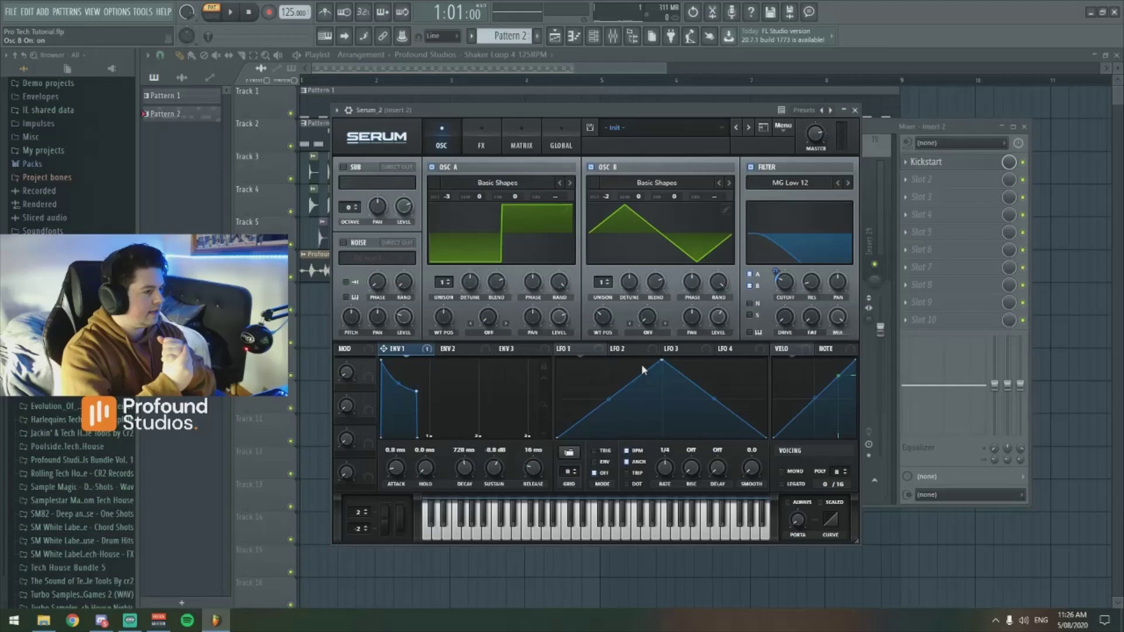
Close the open windows, reopen the Serum_2 channel's synth and set both pitch bend range values to 12
key("F12")
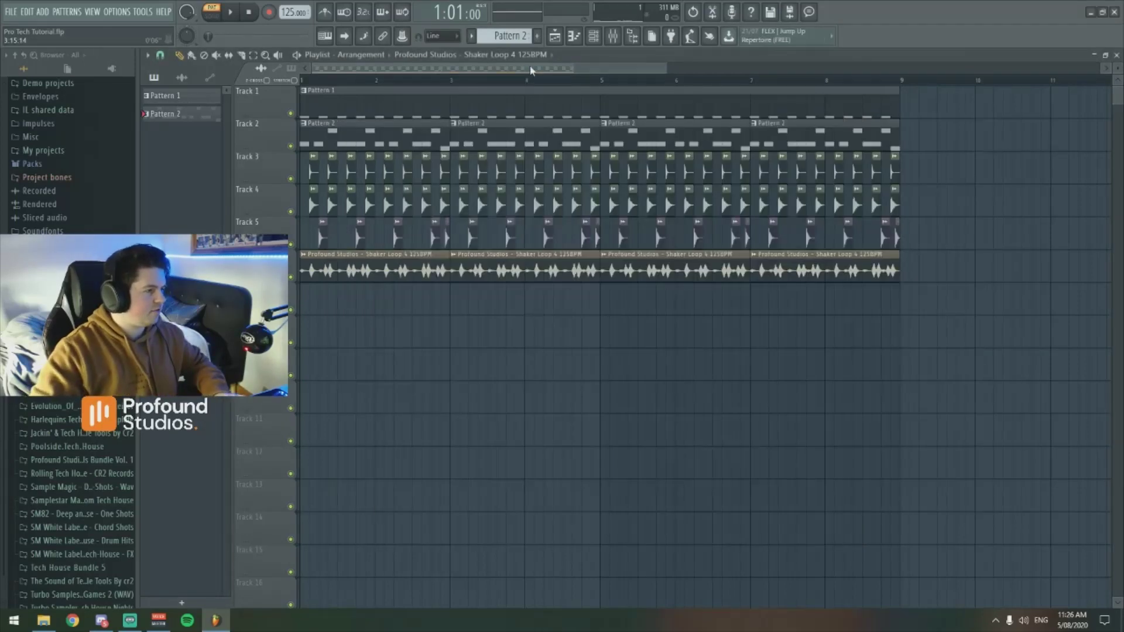
scroll(534, 66, "up", 3)
left_click(593, 36)
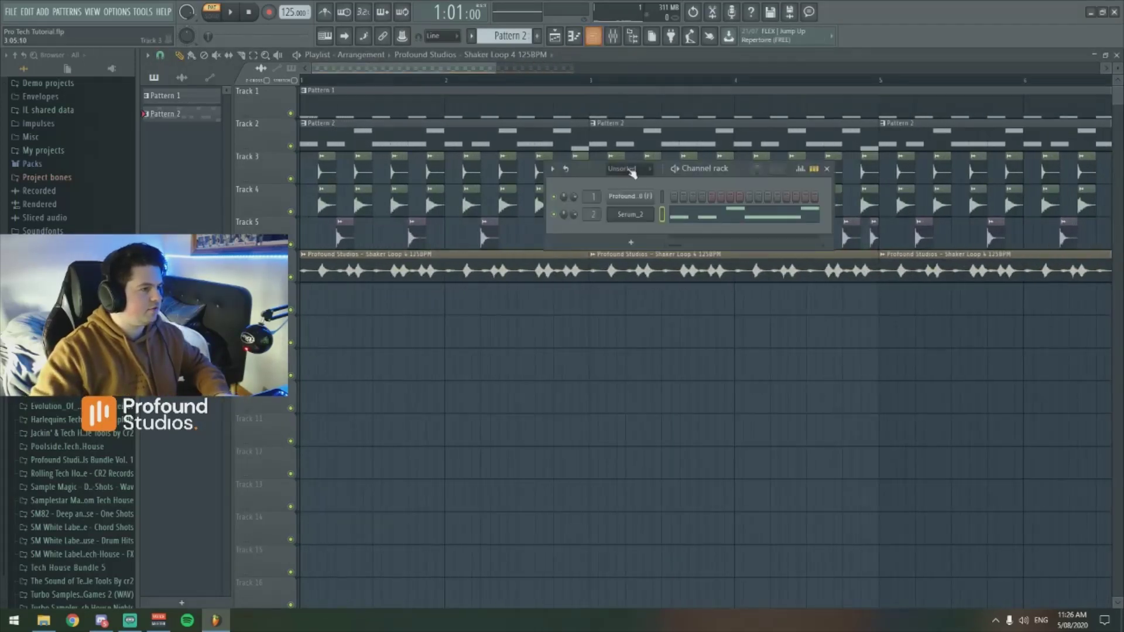
left_click(628, 215)
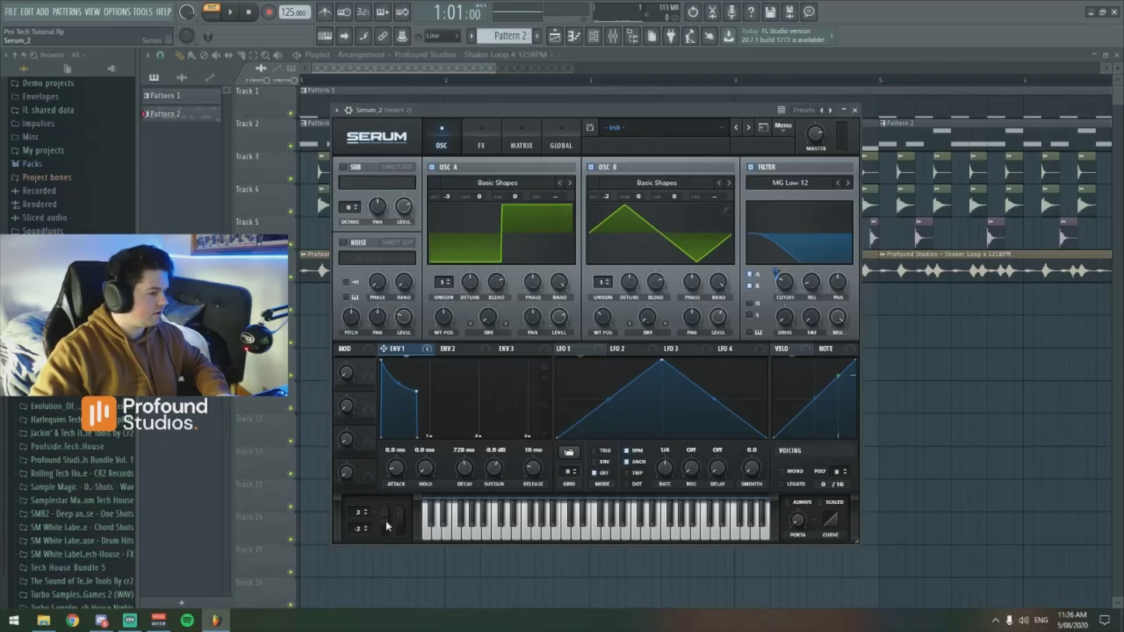
left_click_drag(358, 529, 381, 510)
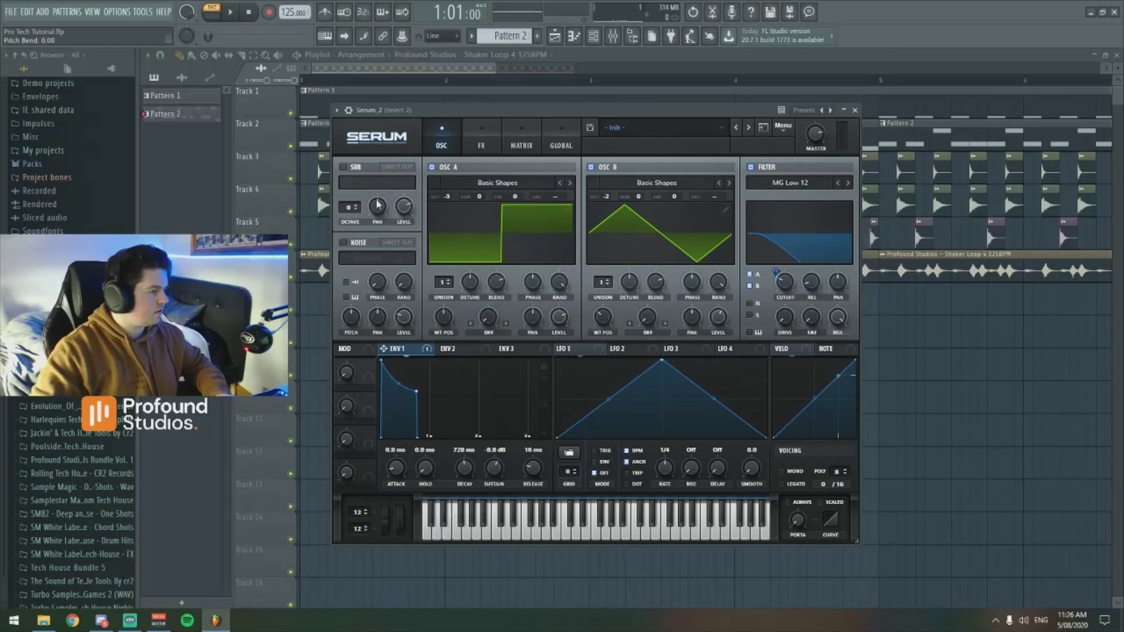
Browse Serum_2's parameters and create an automation clip for its Pitch Bend parameter
left_click(338, 110)
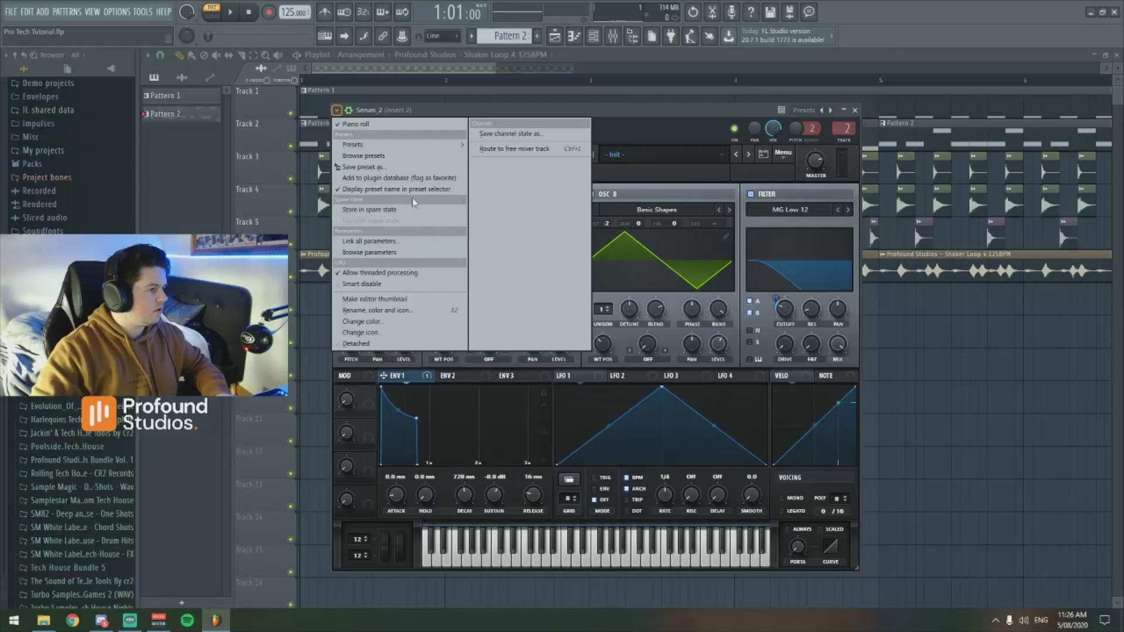
left_click(389, 253)
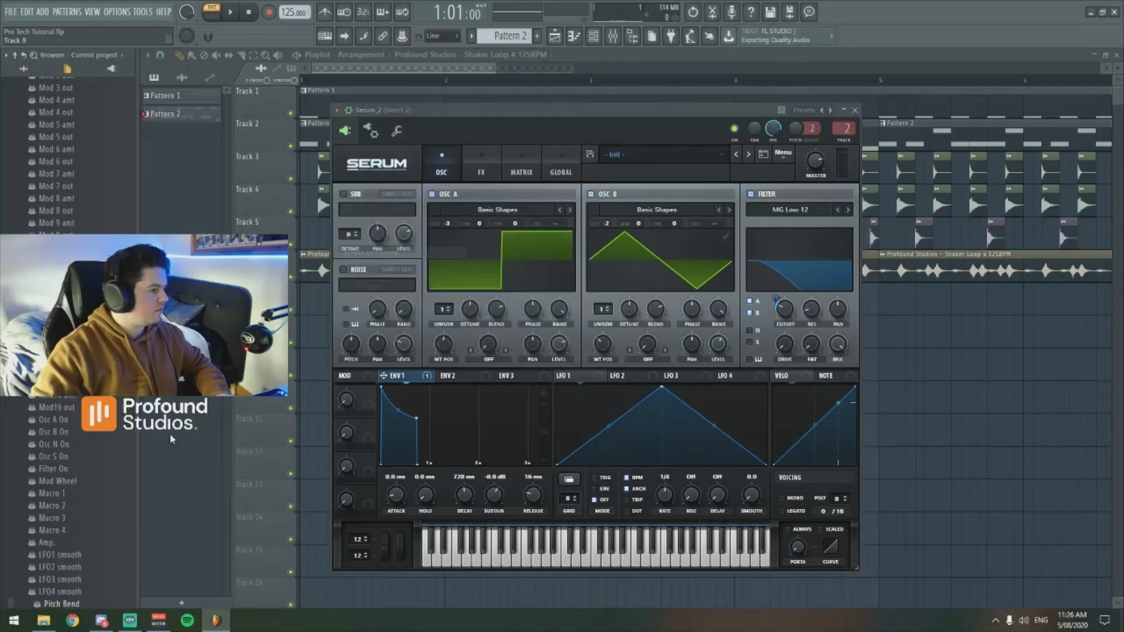
right_click(72, 603)
left_click(120, 506)
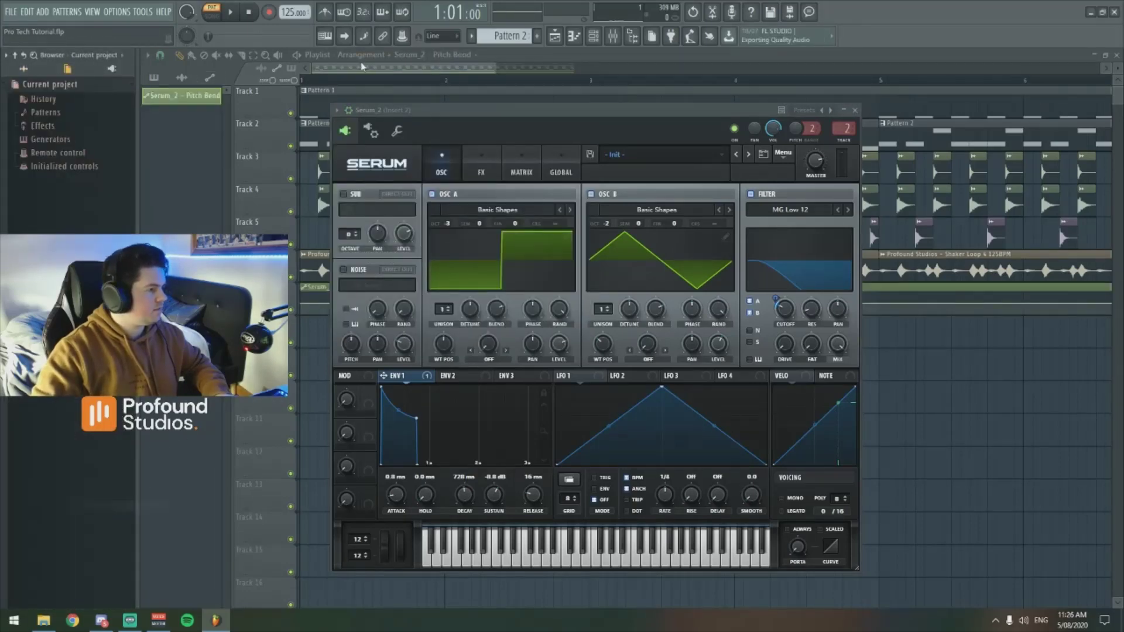
Copy the Pitch Bend clip's 50% starting value and paste it onto new automation points at 1:03:00 and 1:05:00
scroll(434, 310, "up", 2)
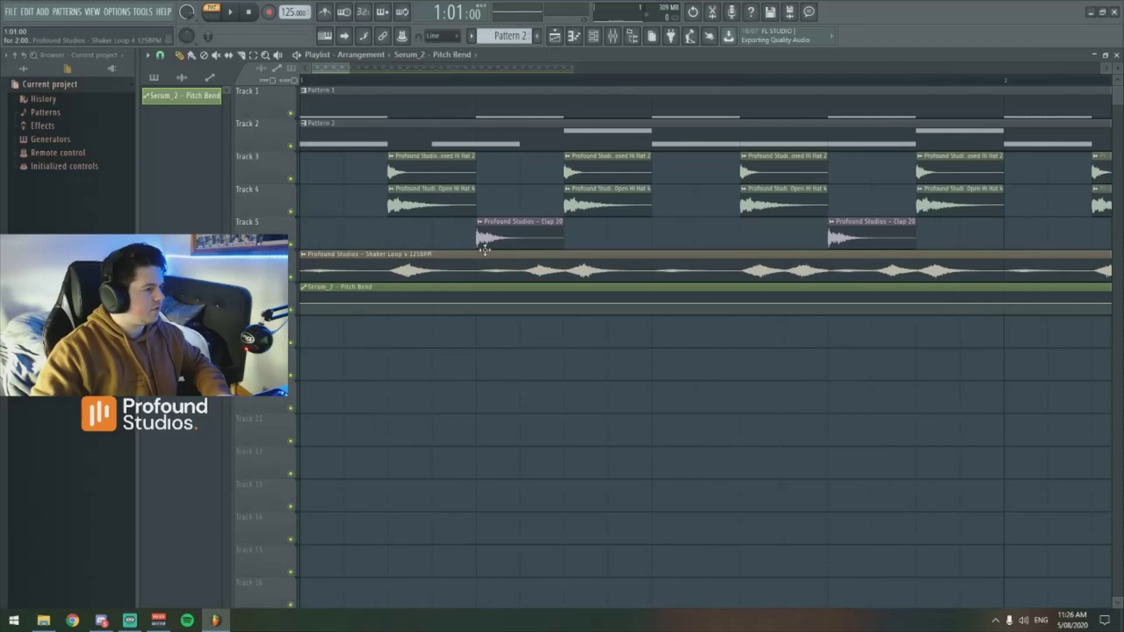
right_click(301, 305)
left_click(338, 473)
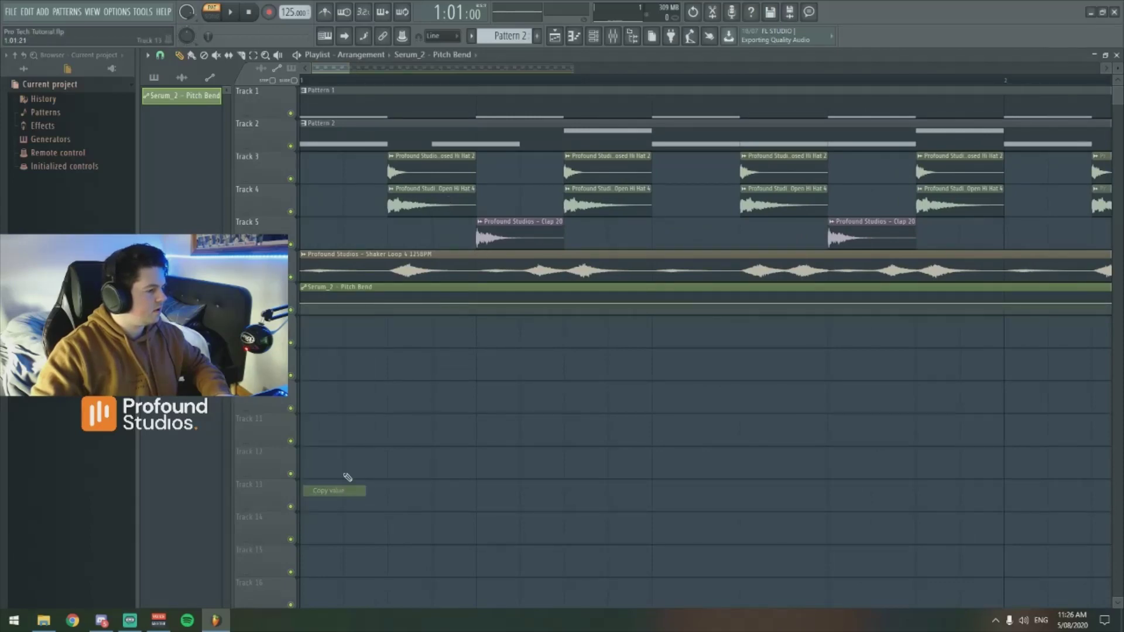
right_click(387, 306)
left_click(424, 504)
right_click(476, 305)
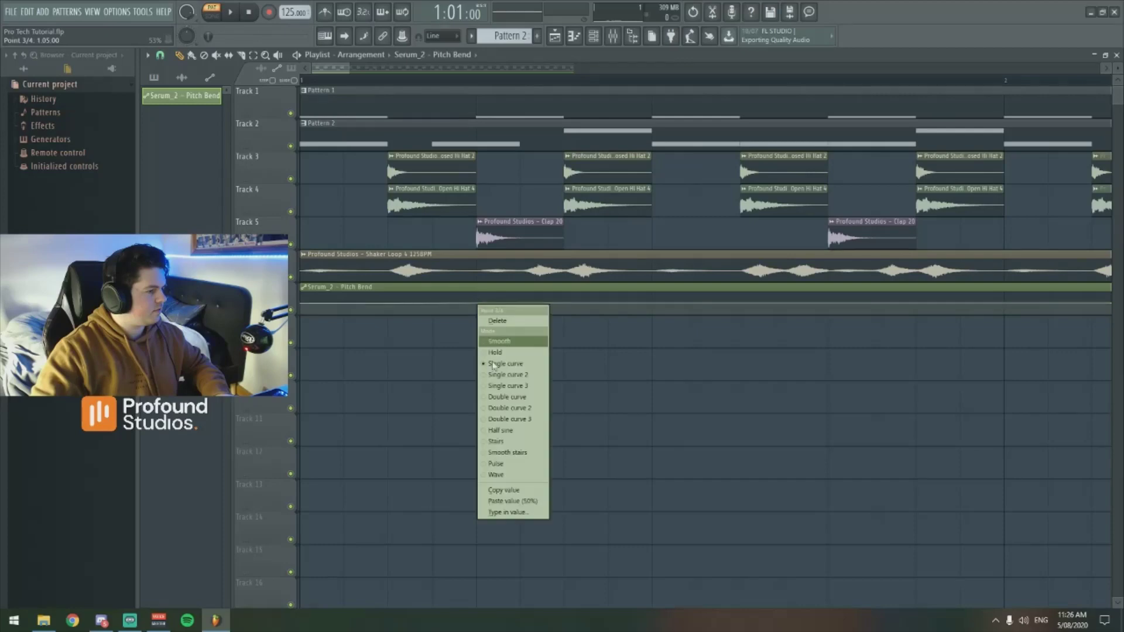
left_click(527, 502)
Add a raised point at 1:05:00 to form an upward pitch bend ramp, and play the arrangement in song mode
right_click(464, 302)
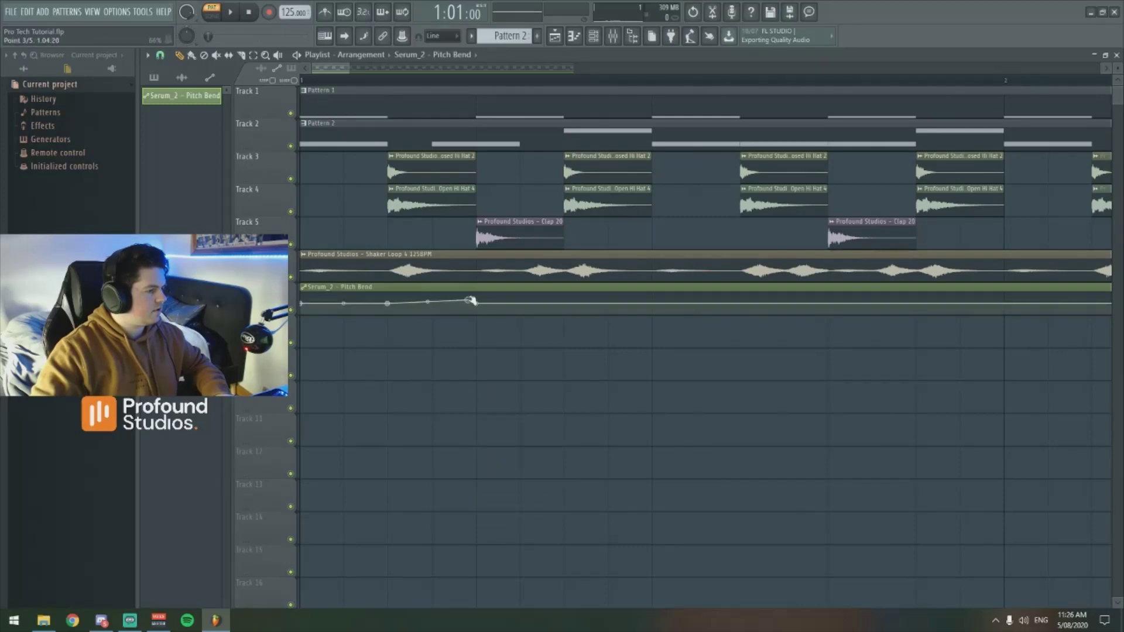
left_click_drag(472, 301, 477, 302)
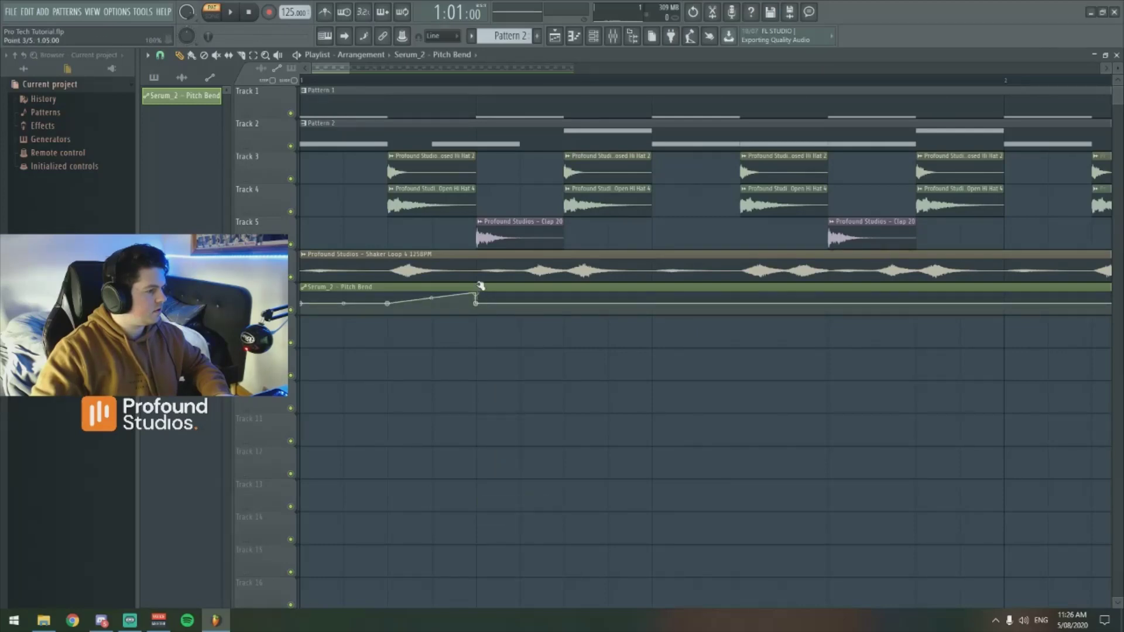
left_click(211, 13)
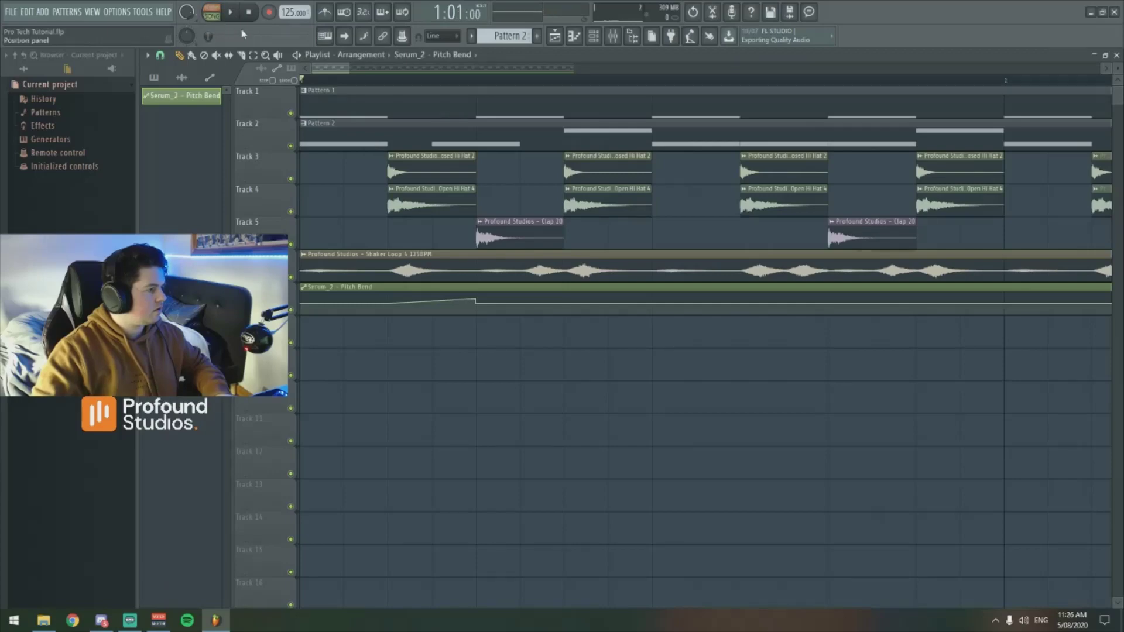
left_click(612, 35)
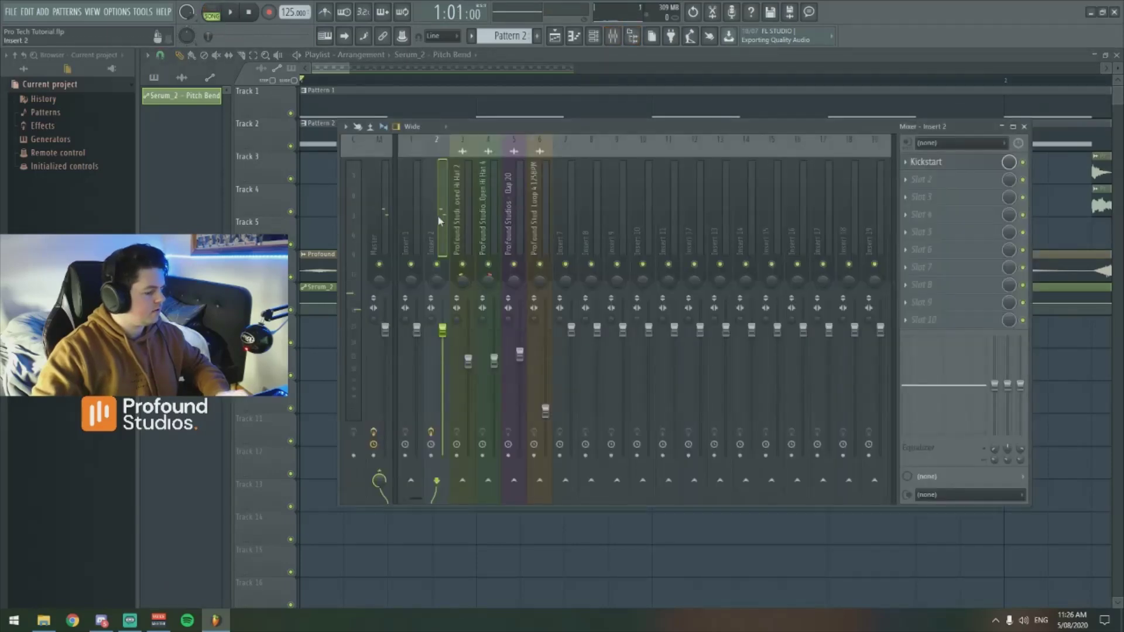
left_click(329, 72)
key("space")
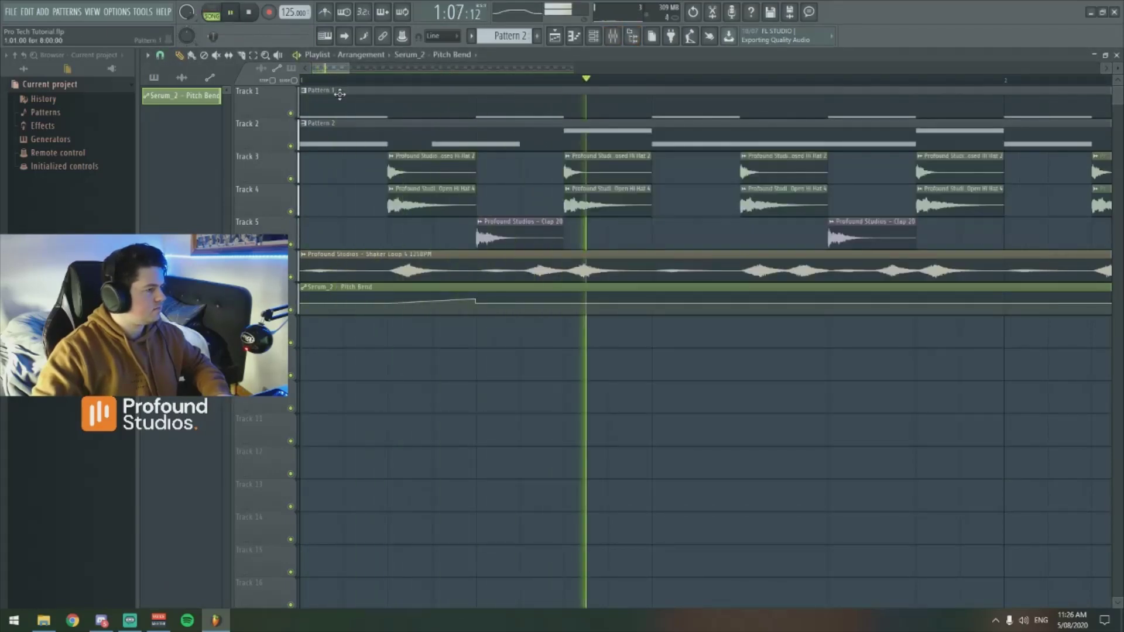
key("space")
key("space")
Raise the pitch bend ramp's peak at 1:05:00, bend the ramp into a curve, and replay the song
left_click_drag(477, 299, 478, 297)
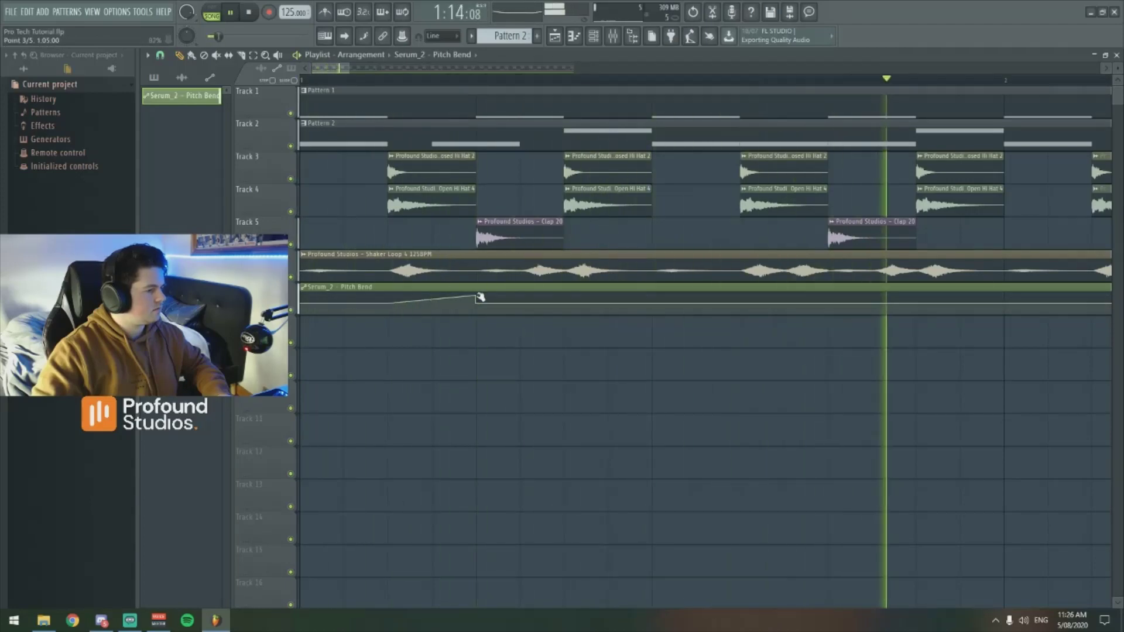
key("space")
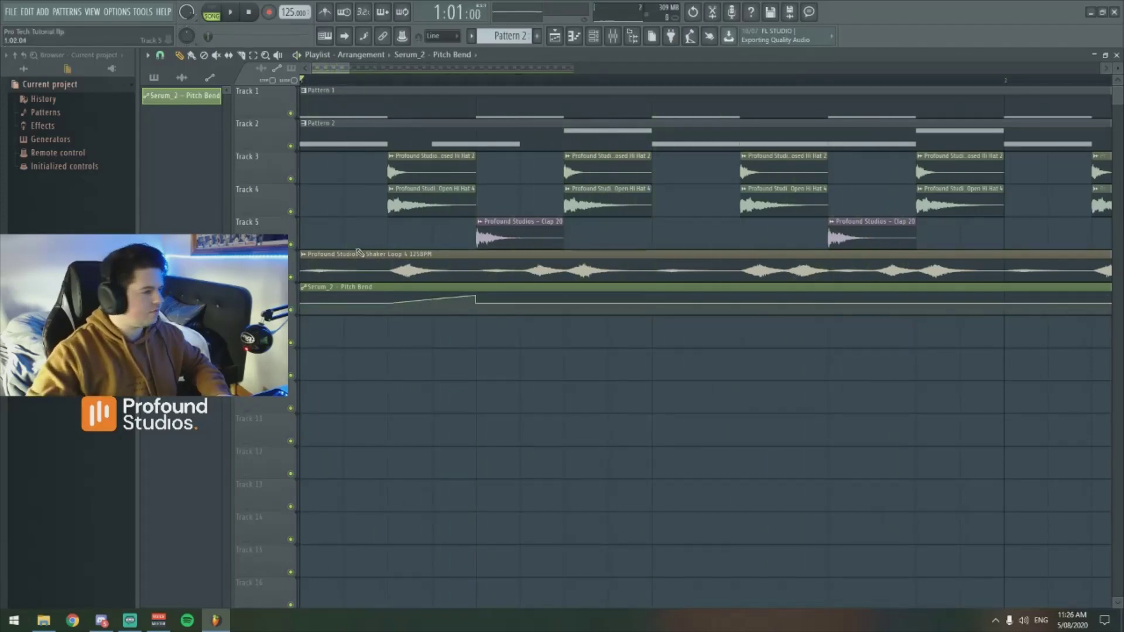
left_click_drag(432, 299, 432, 301)
key("space")
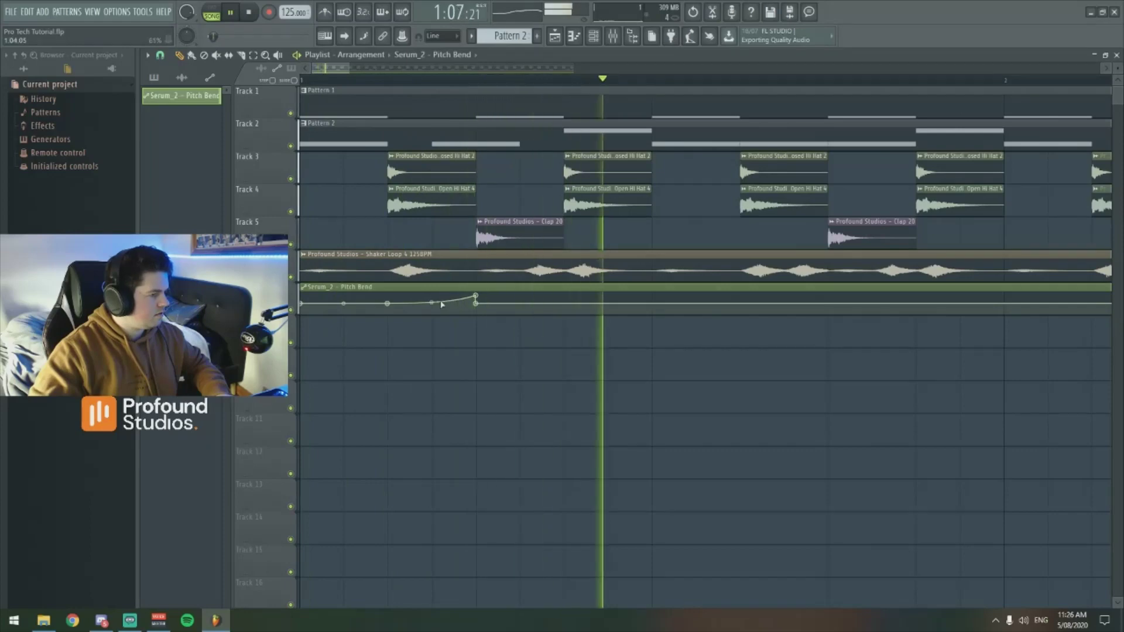
Replay the arrangement from its beginning several times to check the pitch bend on the bass, and stop playback
key("space")
key("space")
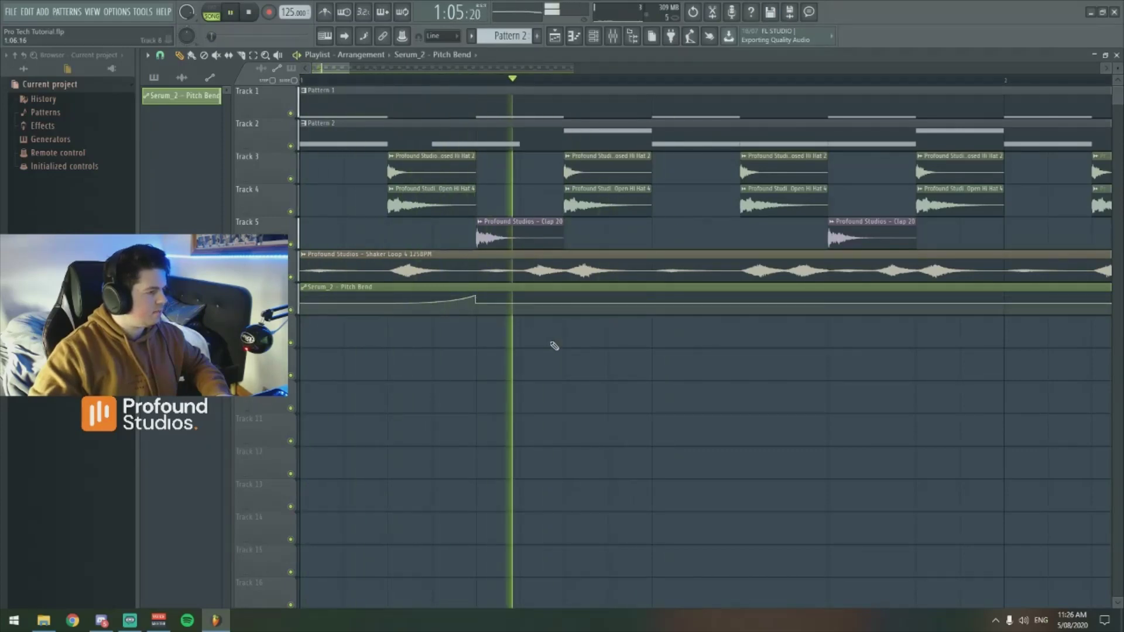
key("space")
key("space")
key("space")
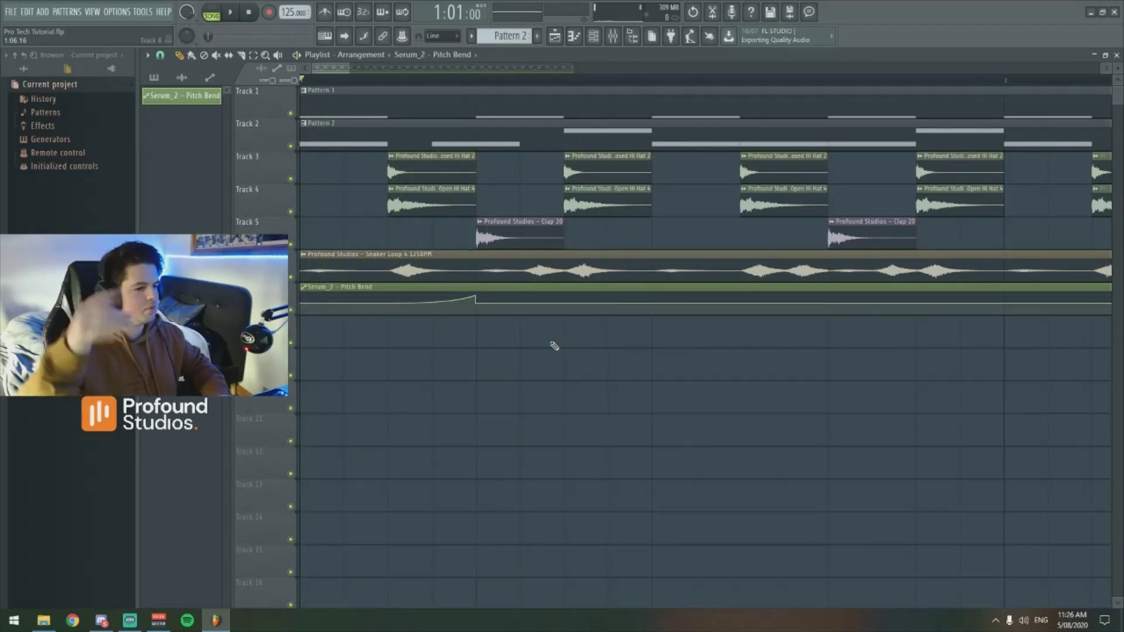
key("space")
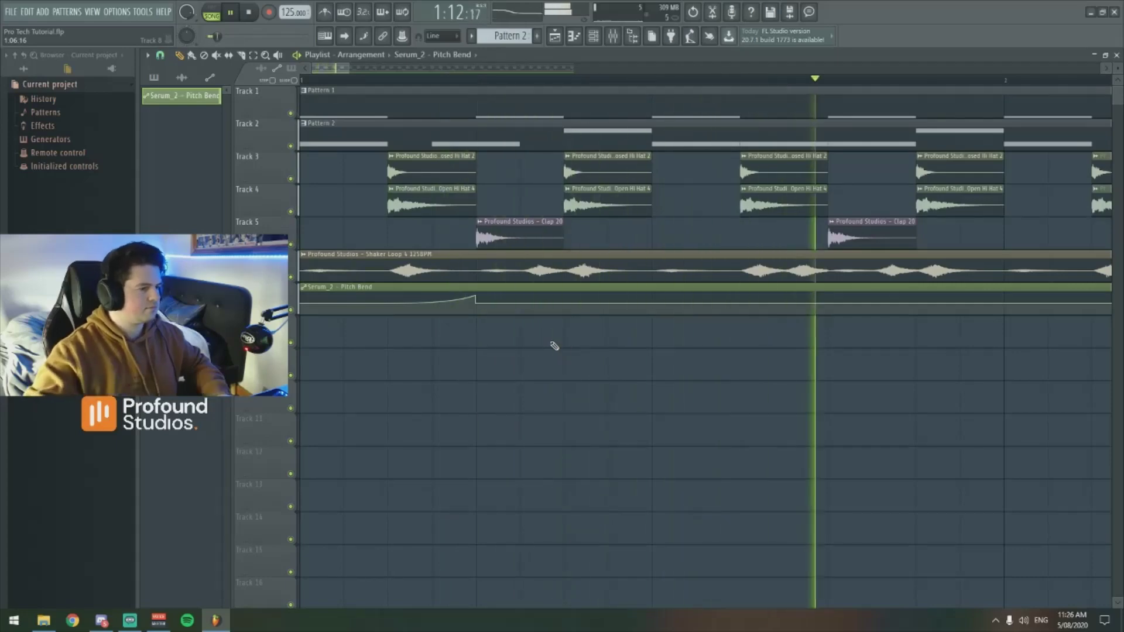
key("space")
scroll(349, 69, "down", 4)
key("space")
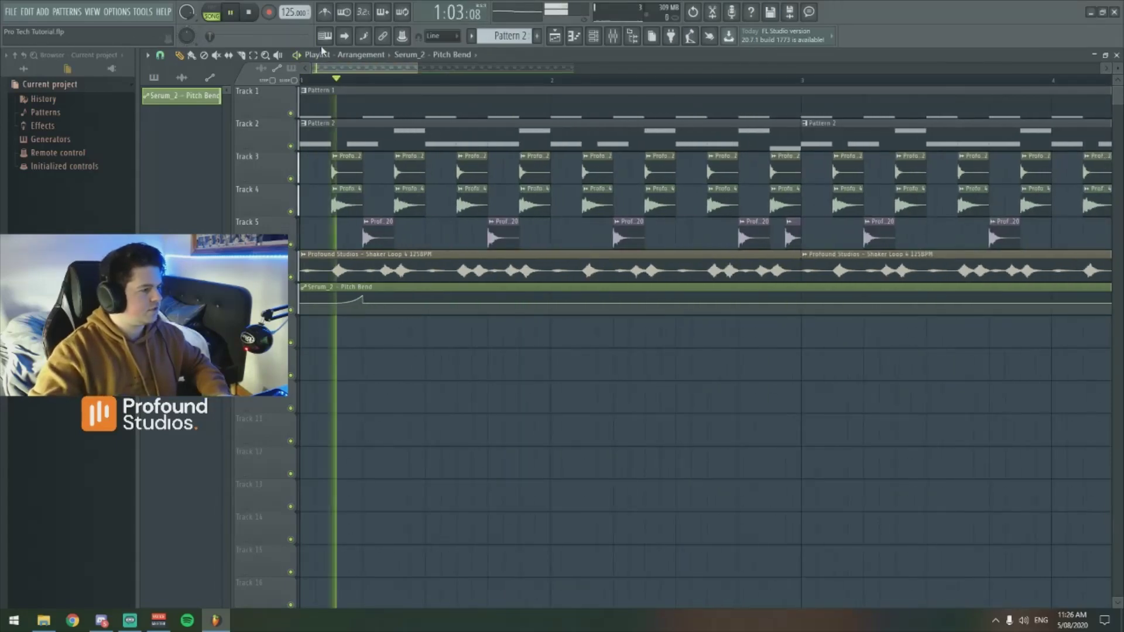
key("space")
Switch the browser from the current project to the full list of sample and project folders, and open the mixer
scroll(702, 409, "down", 2)
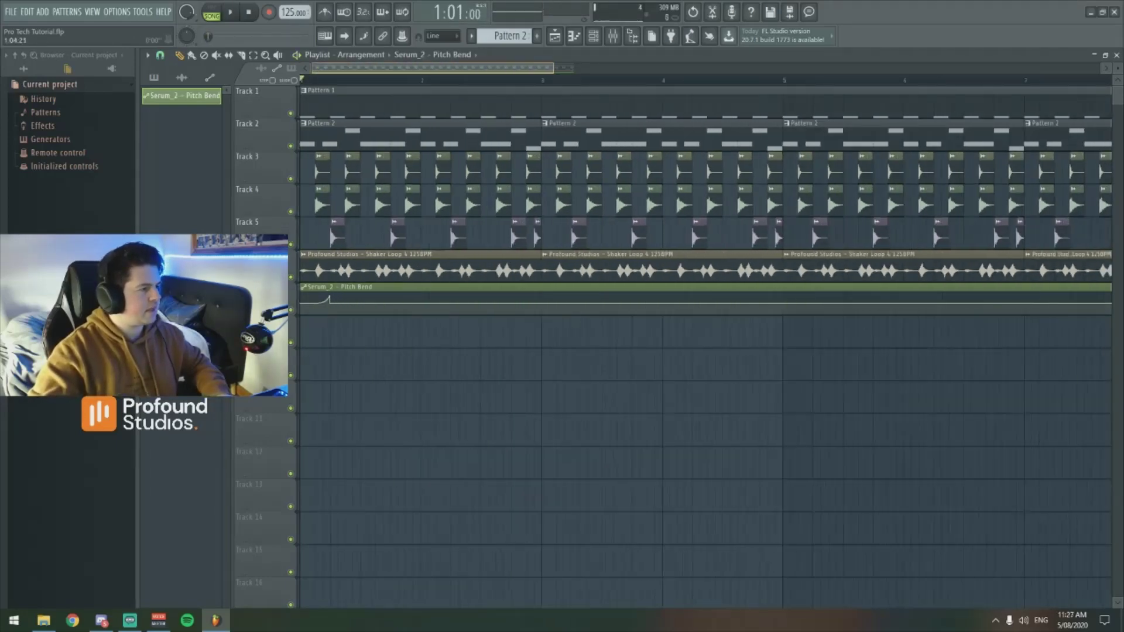
scroll(403, 82, "down", 1)
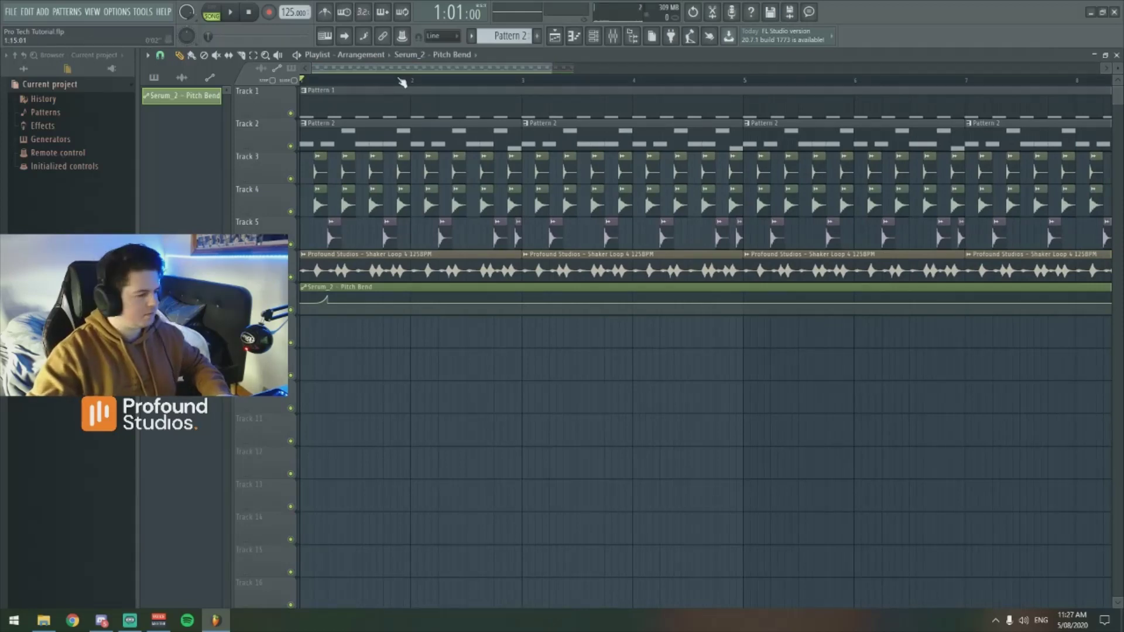
scroll(482, 78, "down", 3)
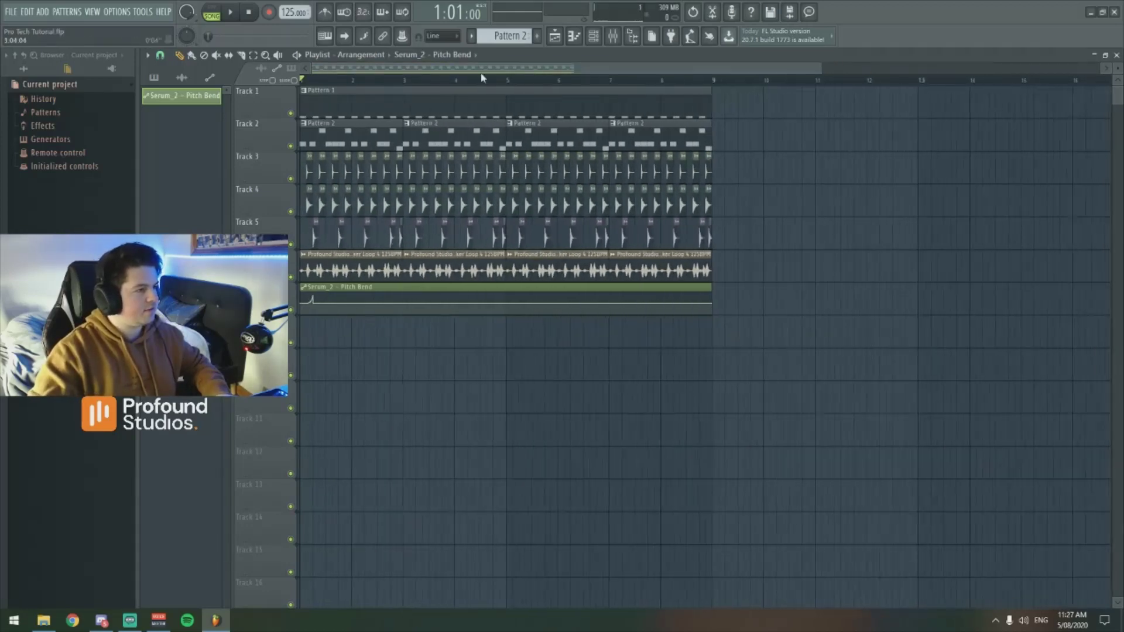
left_click(24, 69)
scroll(457, 77, "up", 3)
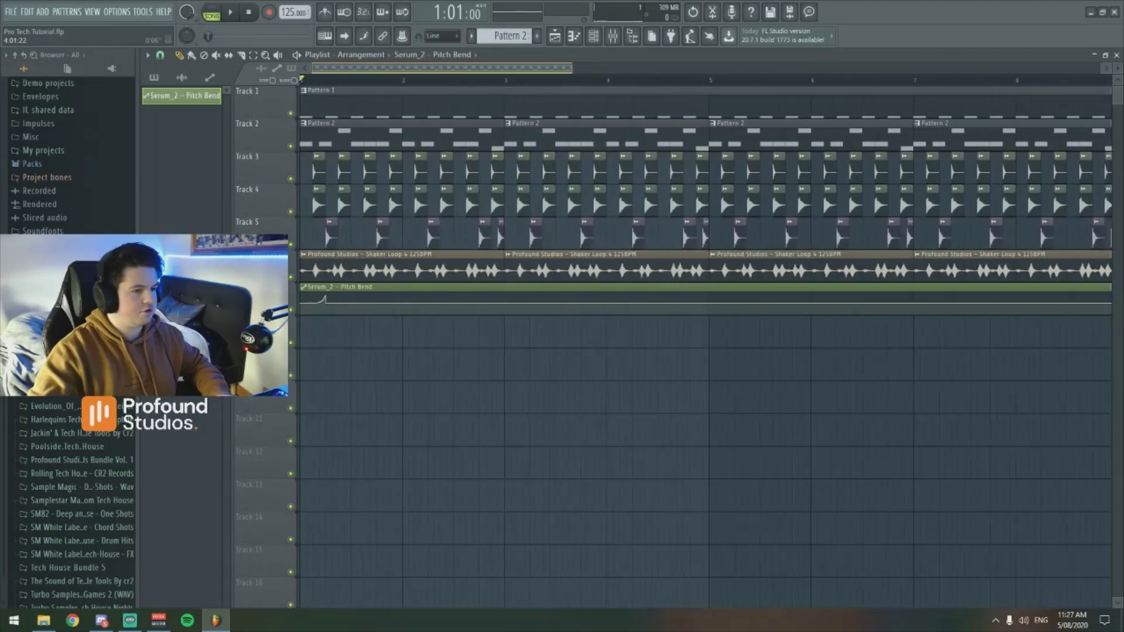
left_click(613, 39)
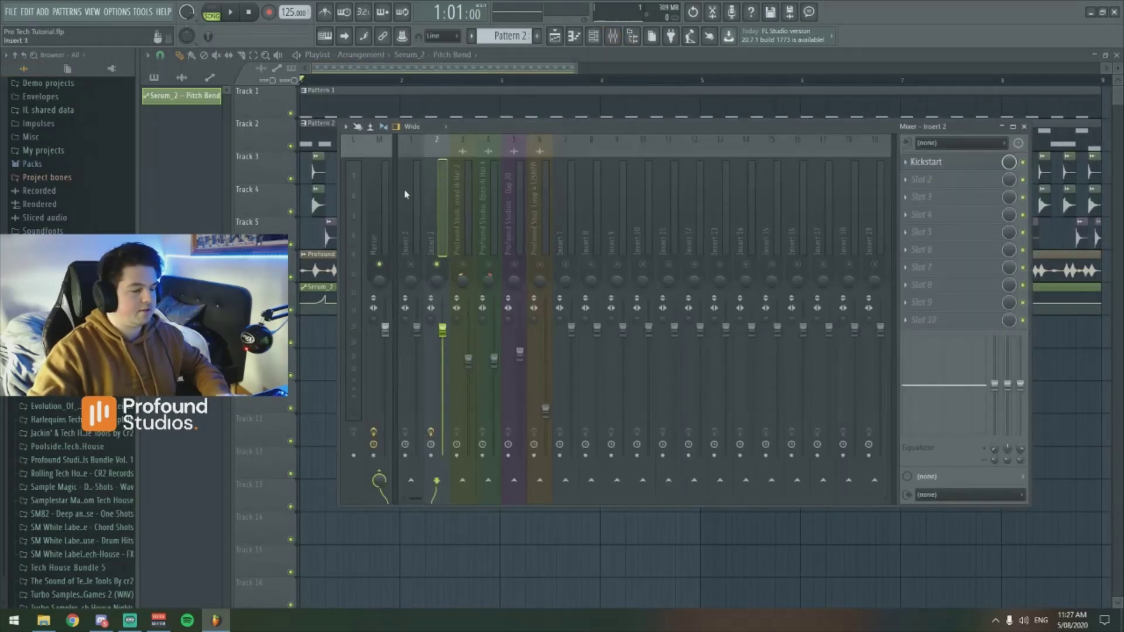